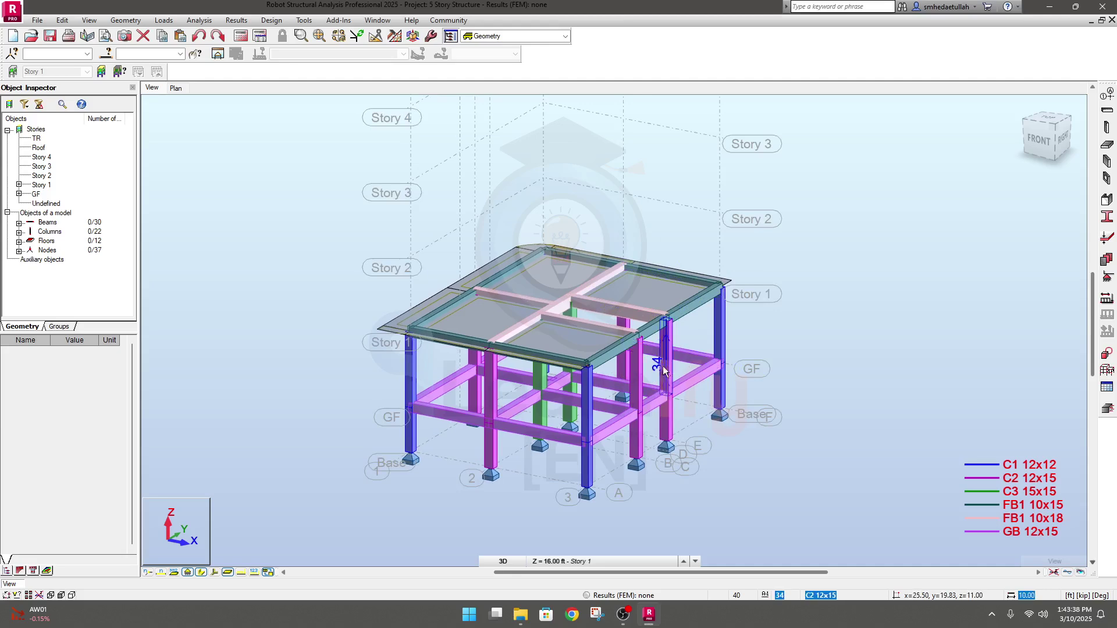
# Step: Zoom into the 3D model and open the Structural Axis dialog, which lists X axes 0.00, 11.58 and 25.50
pyautogui.scroll(2, 649, 386)
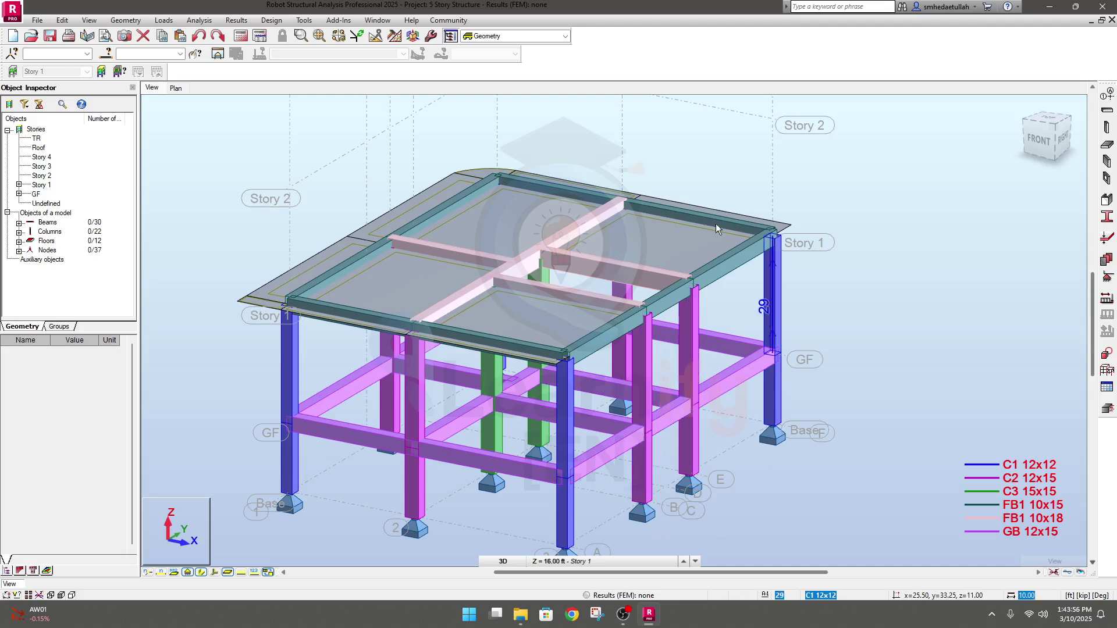
pyautogui.click(1106, 97)
# Step: Show the Z story levels, from GF at 6.00 to TR at 64.00 ft, and reposition the axis dialog
pyautogui.moveTo(429, 161); pyautogui.dragTo(579, 189)
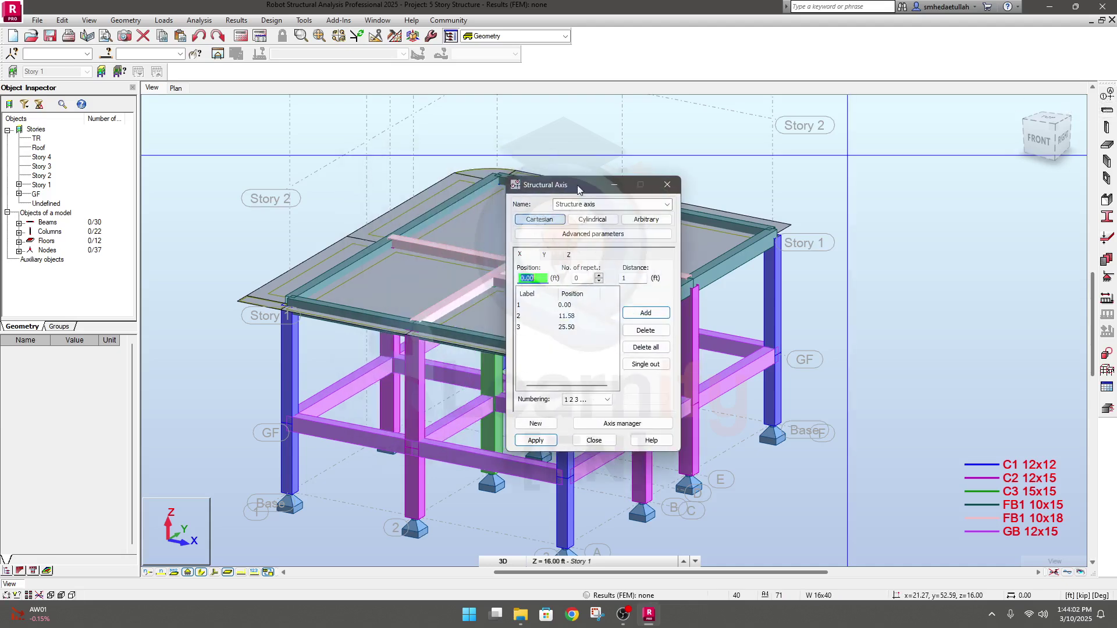
pyautogui.click(569, 255)
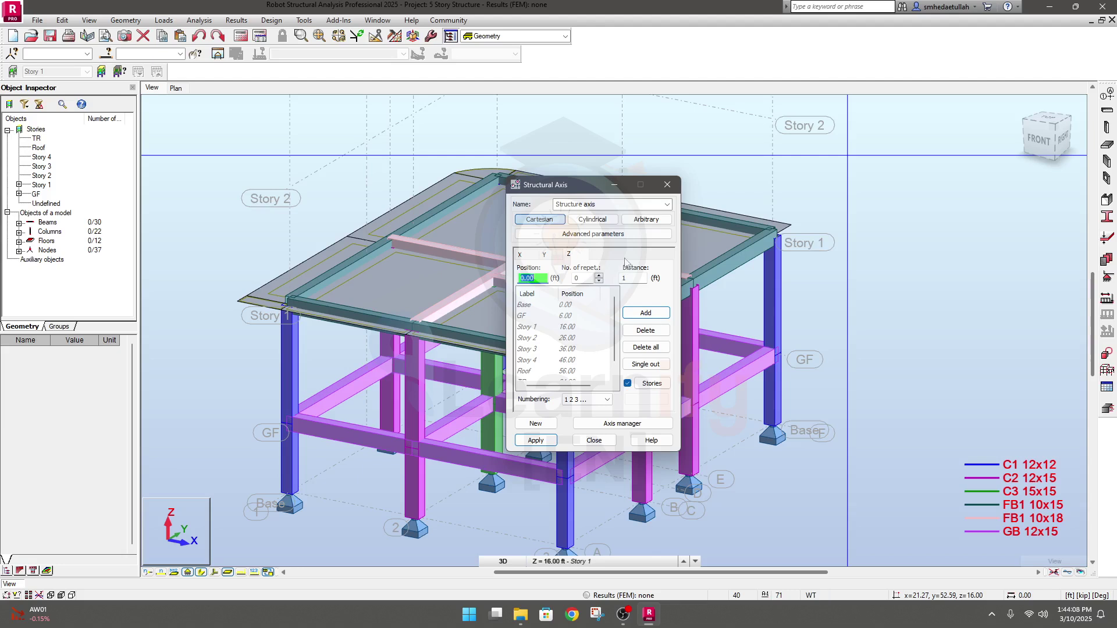
pyautogui.scroll(-1, 575, 344)
pyautogui.scroll(1, 532, 372)
pyautogui.scroll(-1, 528, 356)
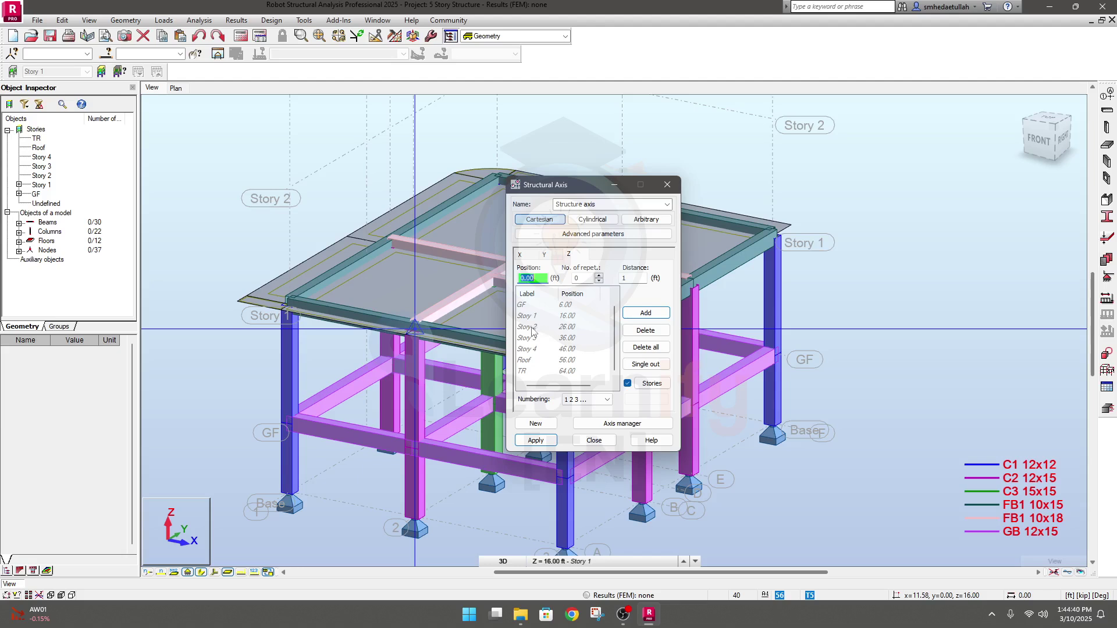
pyautogui.moveTo(553, 185); pyautogui.dragTo(409, 187)
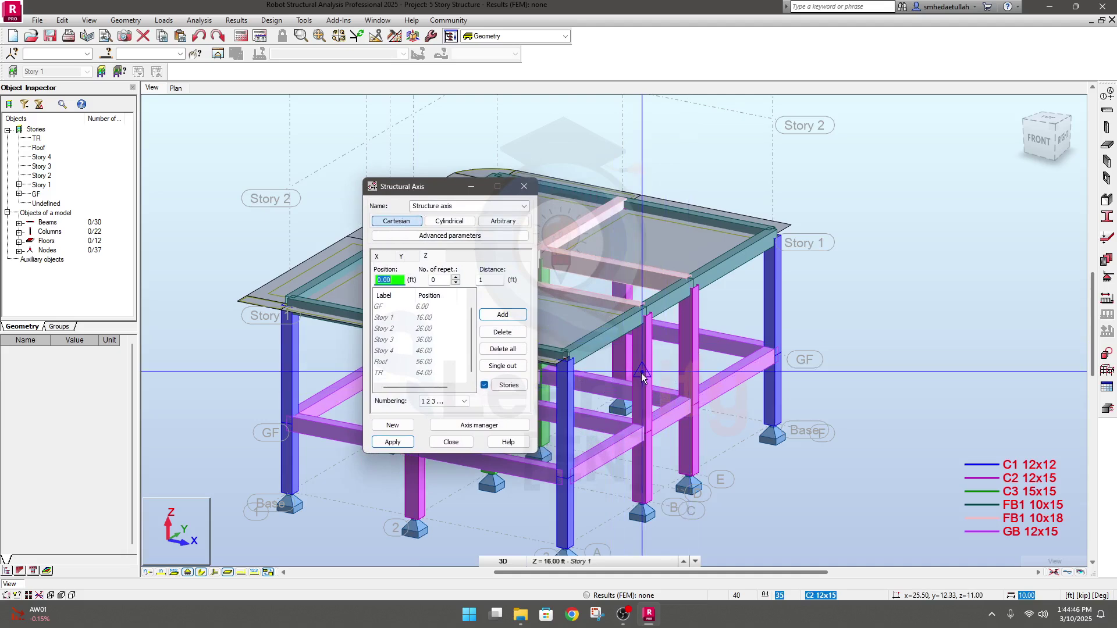
pyautogui.moveTo(420, 191); pyautogui.dragTo(427, 238)
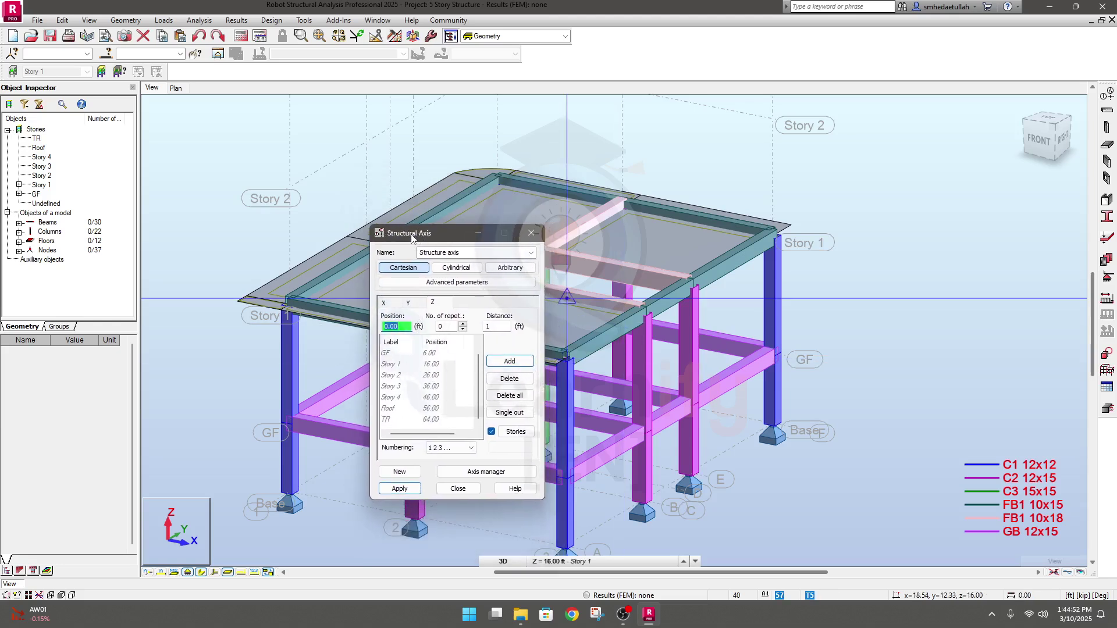
pyautogui.moveTo(412, 235); pyautogui.dragTo(406, 210)
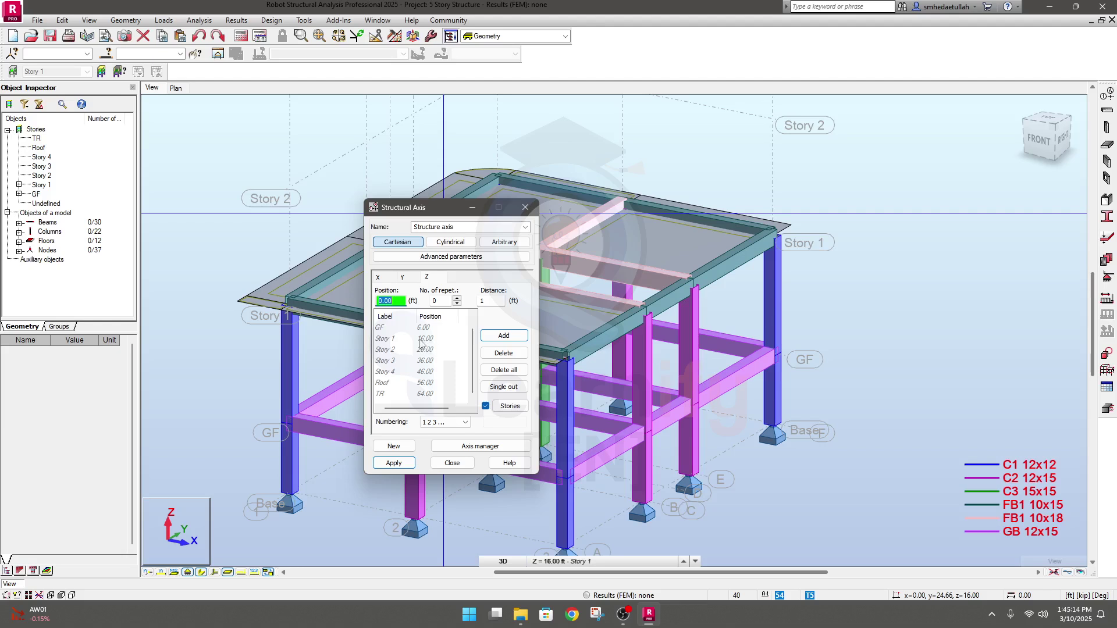
# Step: Review the X axis lines at 11.58 and 25.50, then return to the Z levels list
pyautogui.click(381, 328)
pyautogui.click(394, 277)
pyautogui.click(379, 330)
pyautogui.click(383, 351)
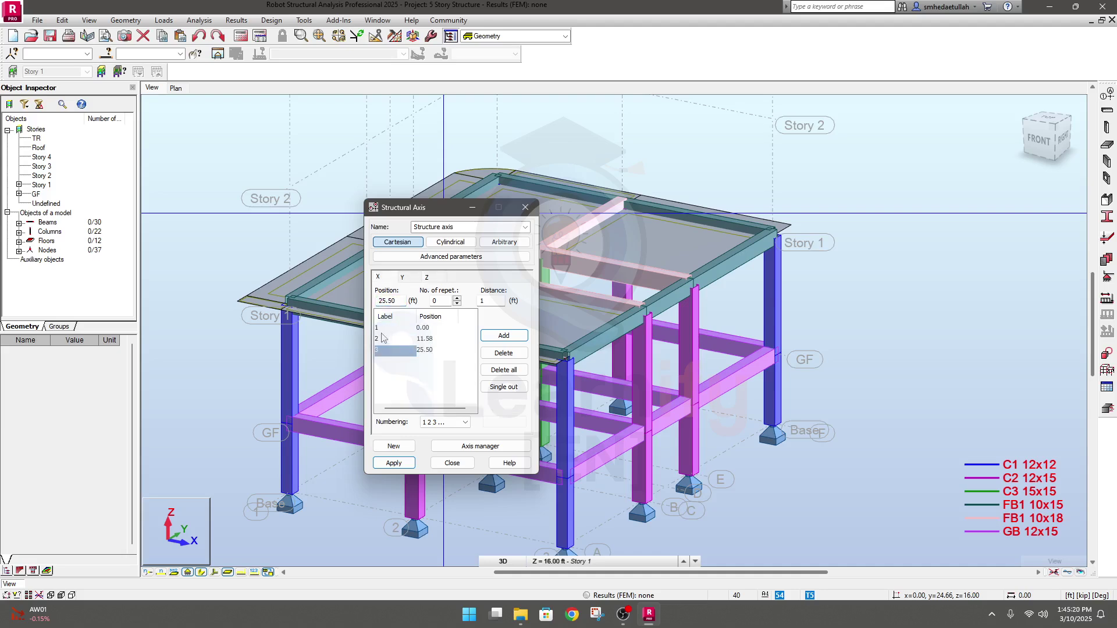
pyautogui.click(382, 338)
pyautogui.click(381, 339)
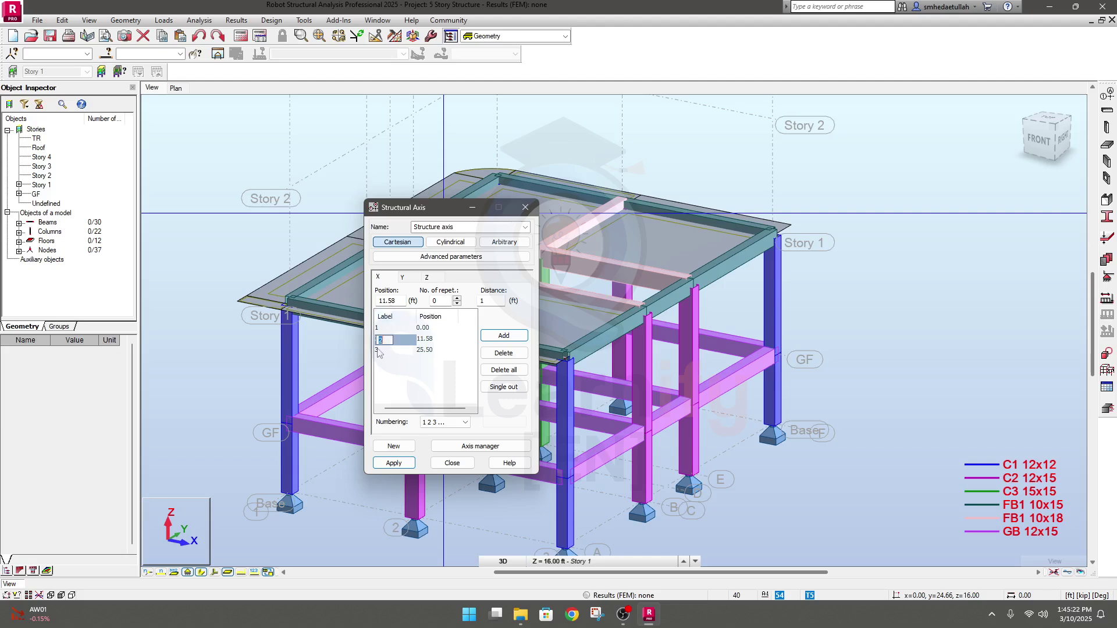
pyautogui.click(427, 277)
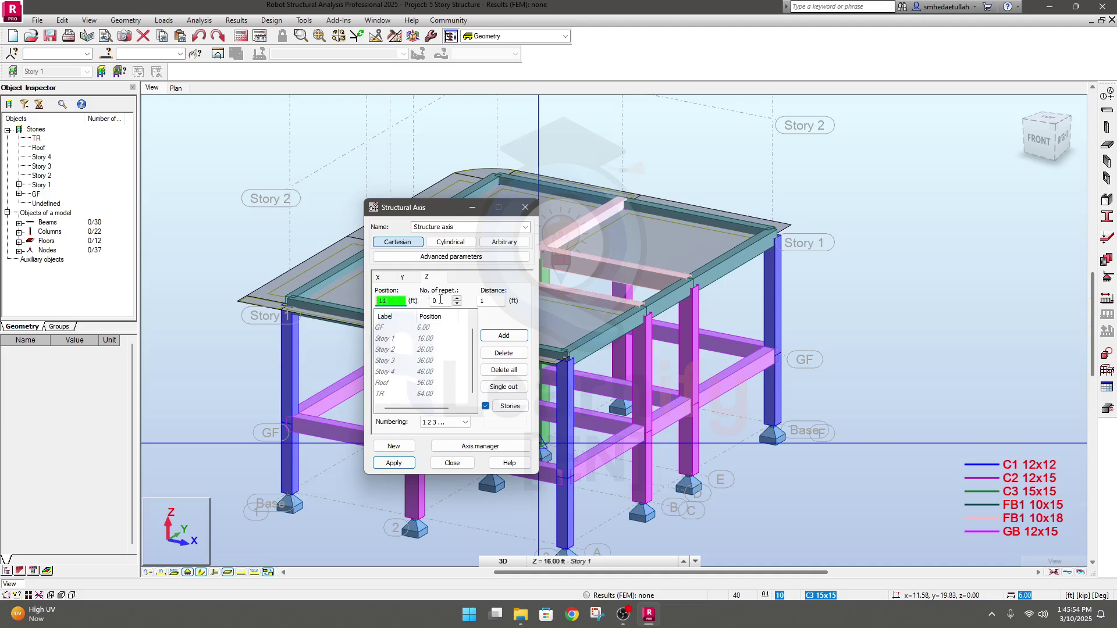
# Step: Add a Z level at 11.00 ft between GF and Story 1, apply it, and close the dialog
pyautogui.click(505, 337)
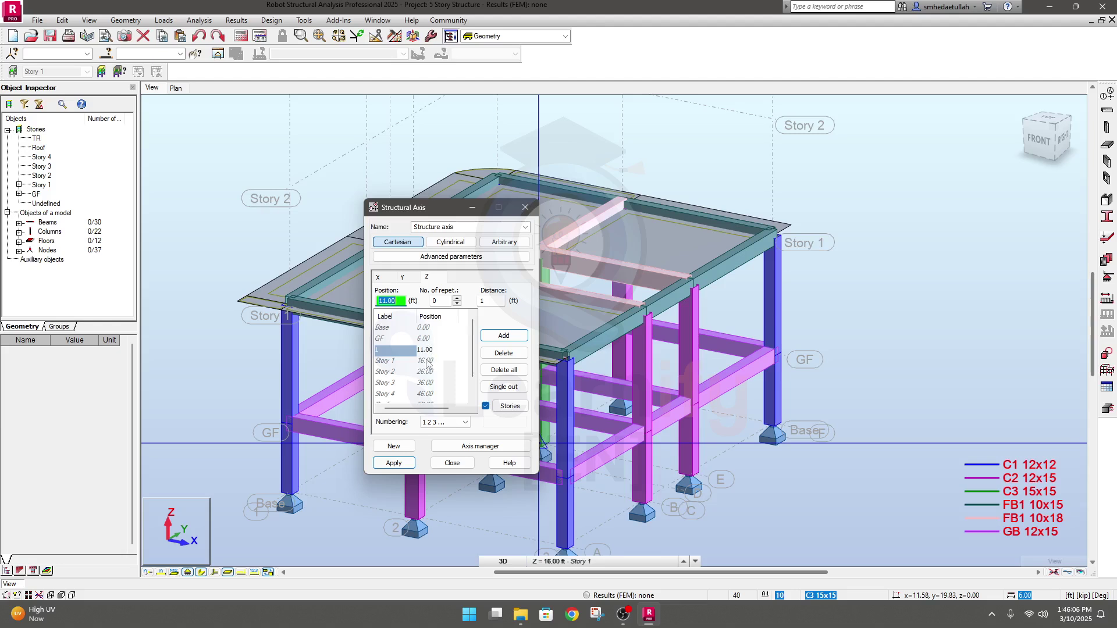
pyautogui.click(394, 463)
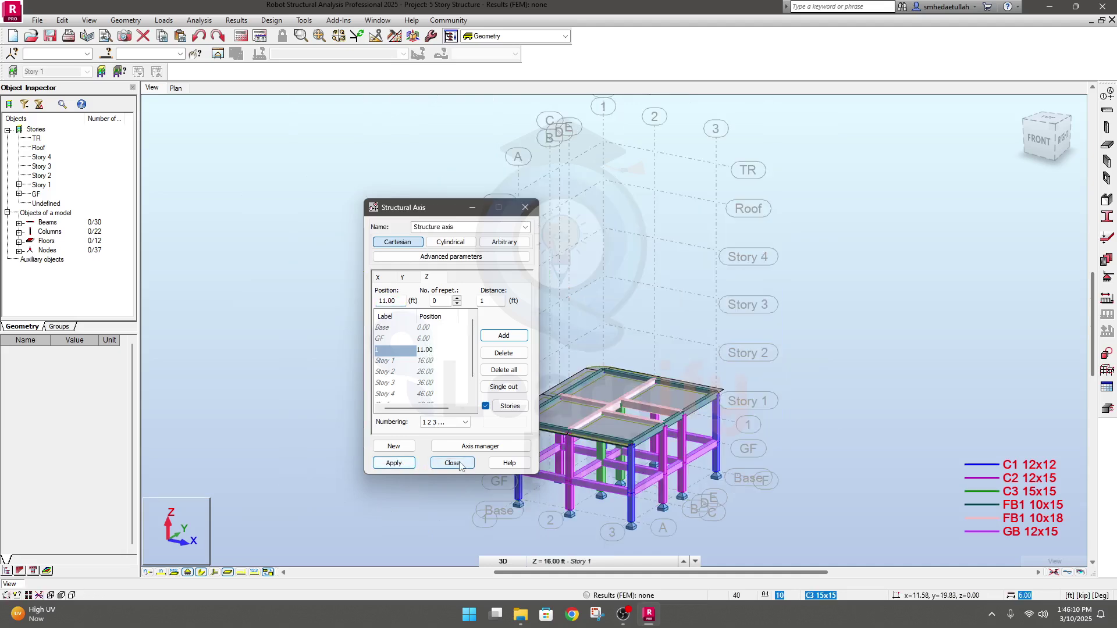
pyautogui.click(453, 463)
# Step: Relabel the 11.00 ft Z level as SML, applying the label to that axis only
pyautogui.scroll(4, 727, 449)
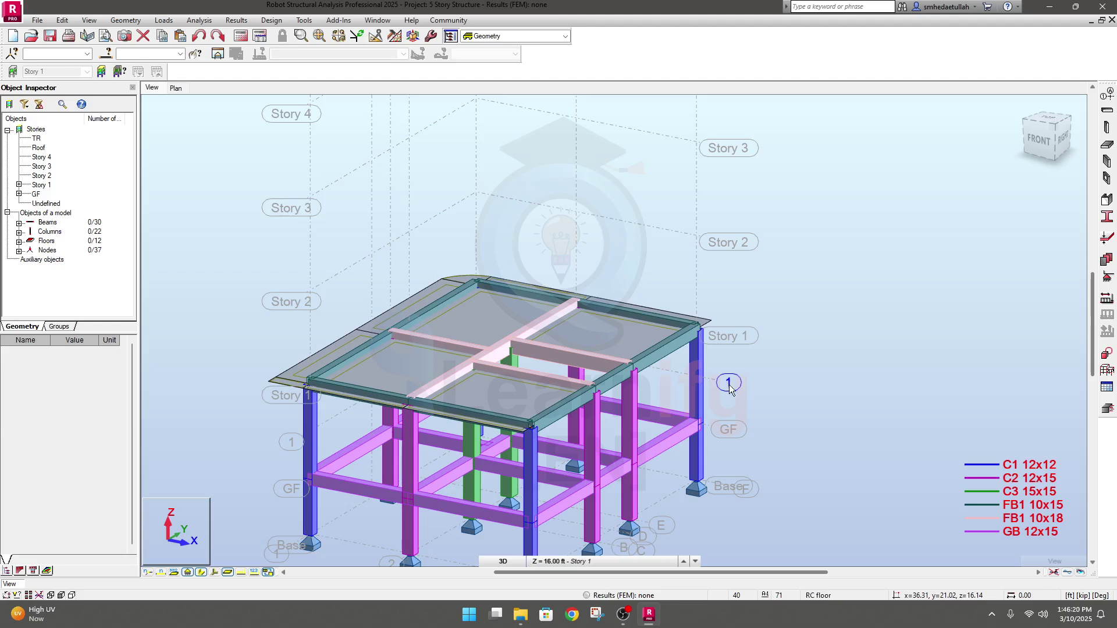
pyautogui.click(1109, 95)
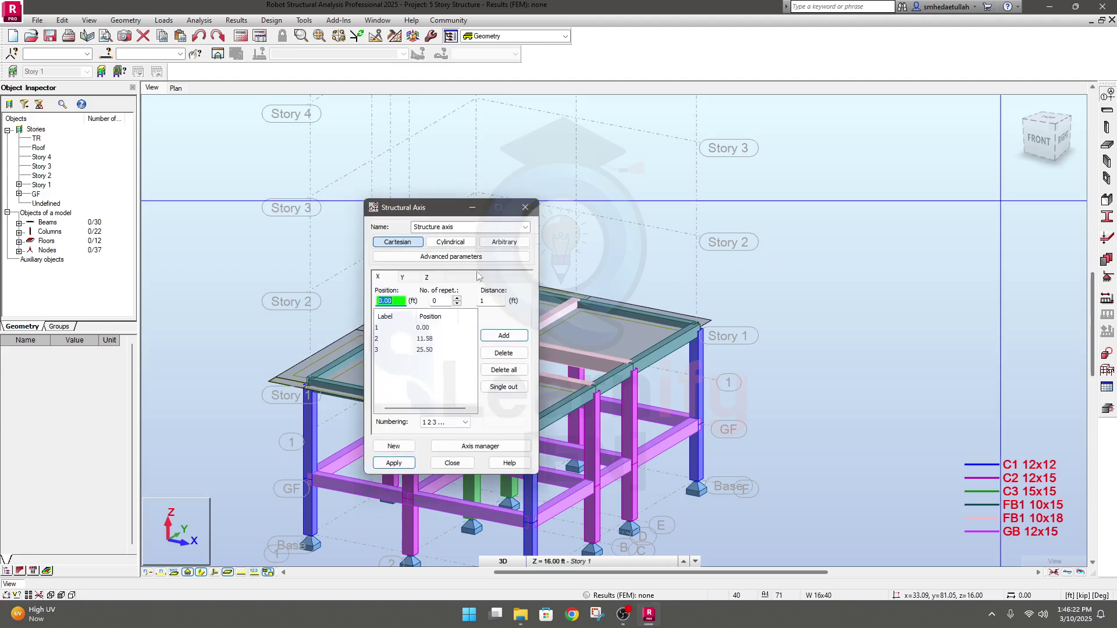
pyautogui.click(426, 277)
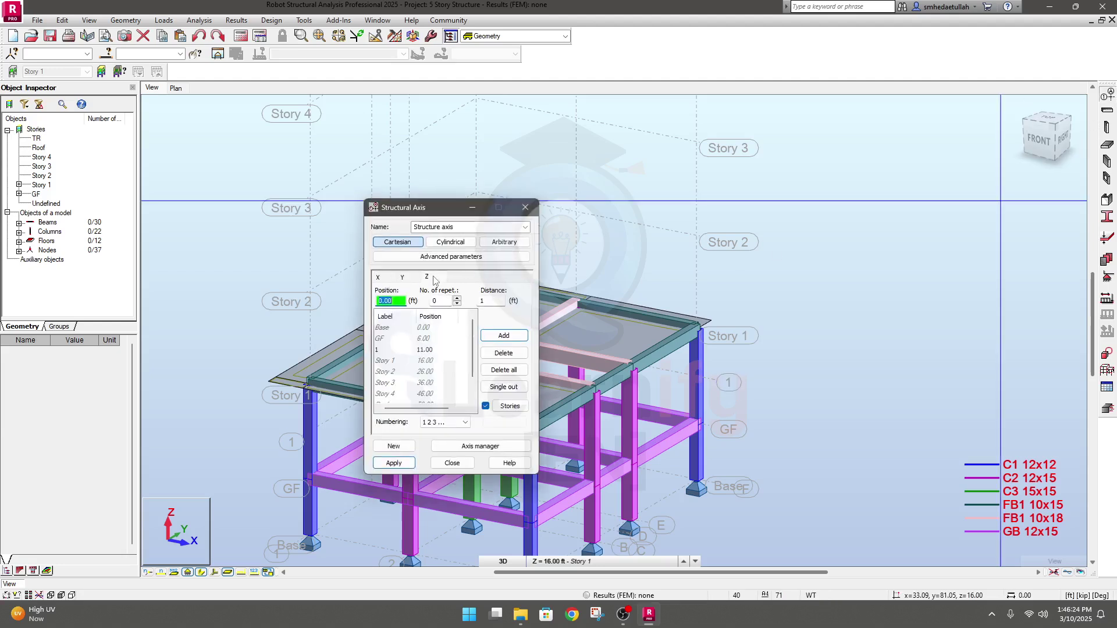
pyautogui.click(381, 351)
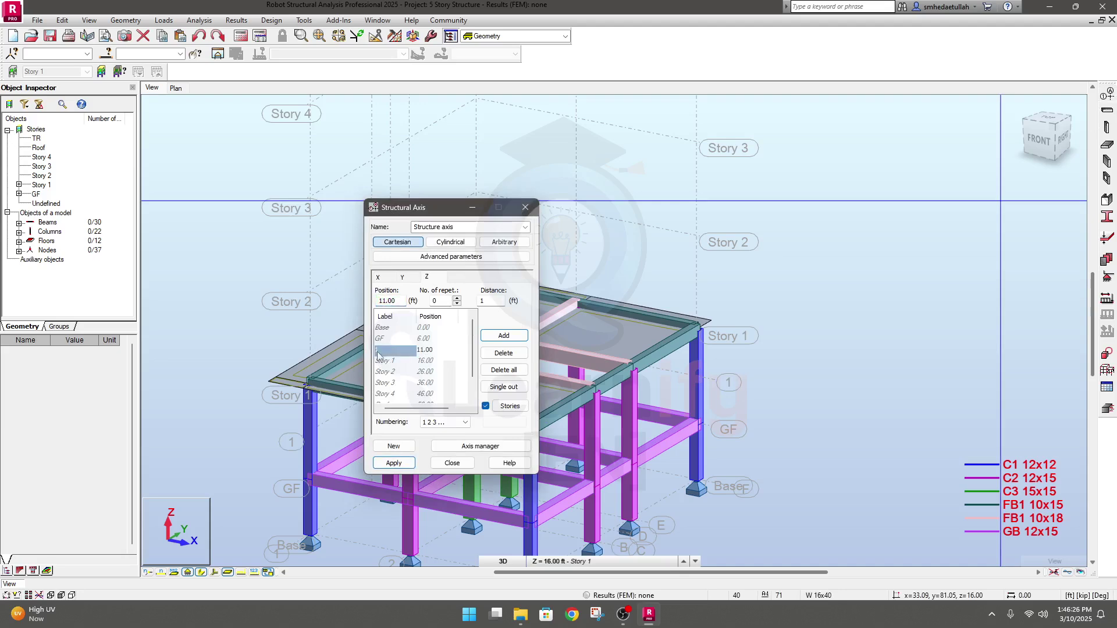
pyautogui.click(378, 351)
pyautogui.write('SML')
pyautogui.click(394, 463)
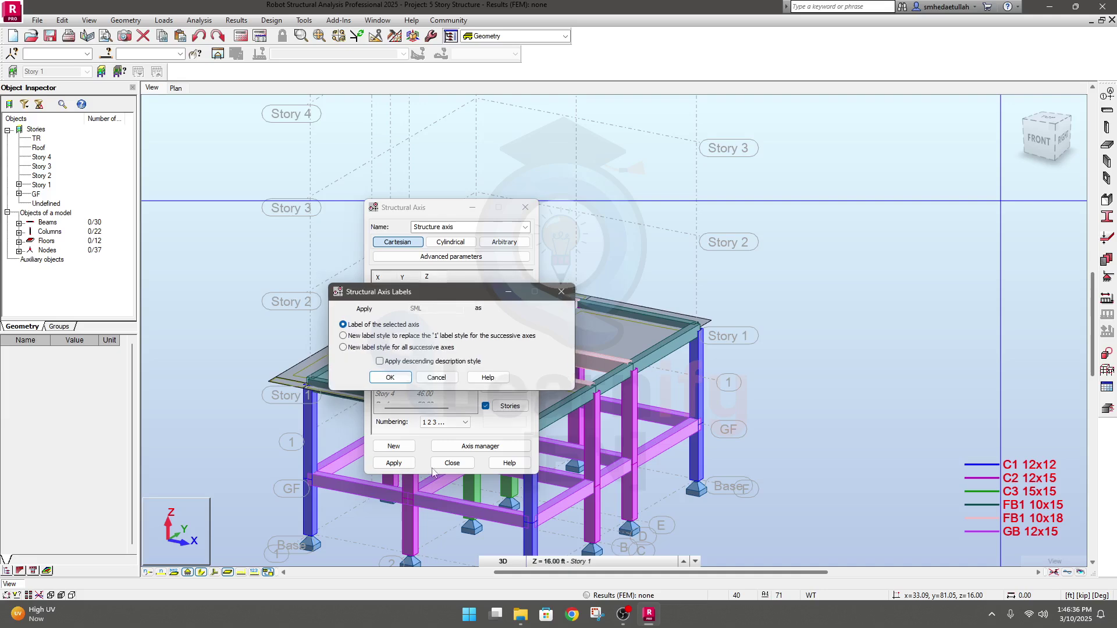
pyautogui.click(376, 378)
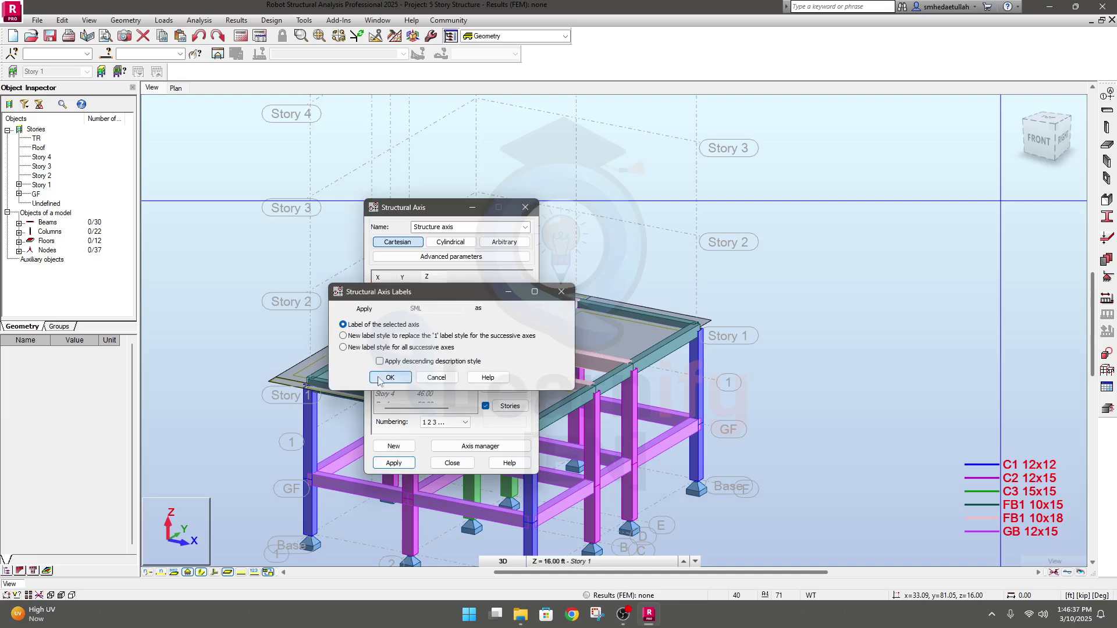
pyautogui.click(448, 463)
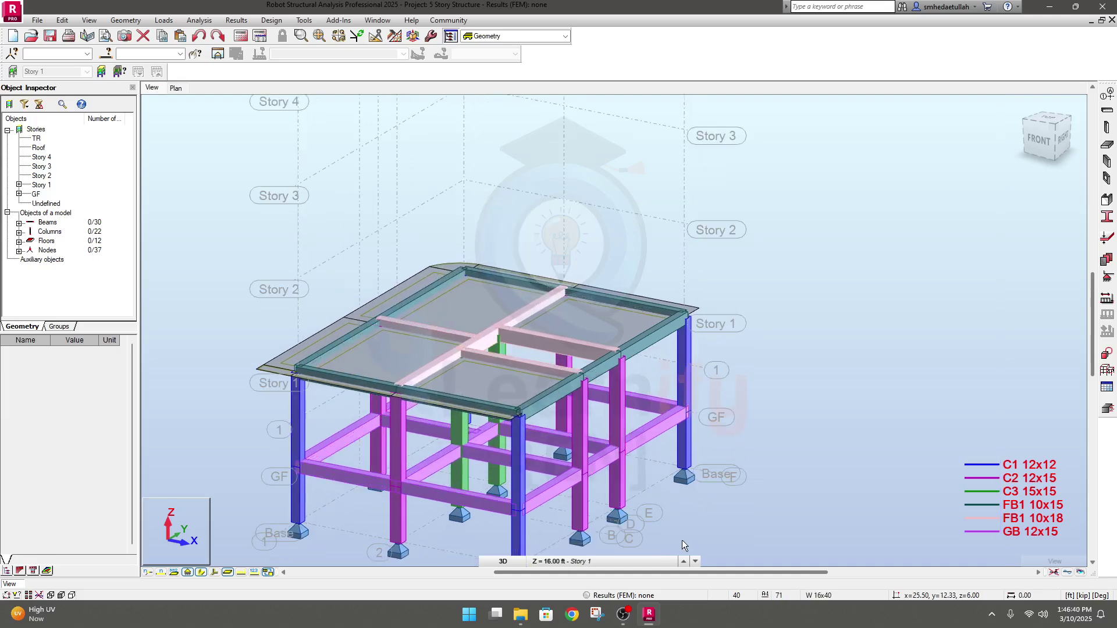
pyautogui.click(654, 561)
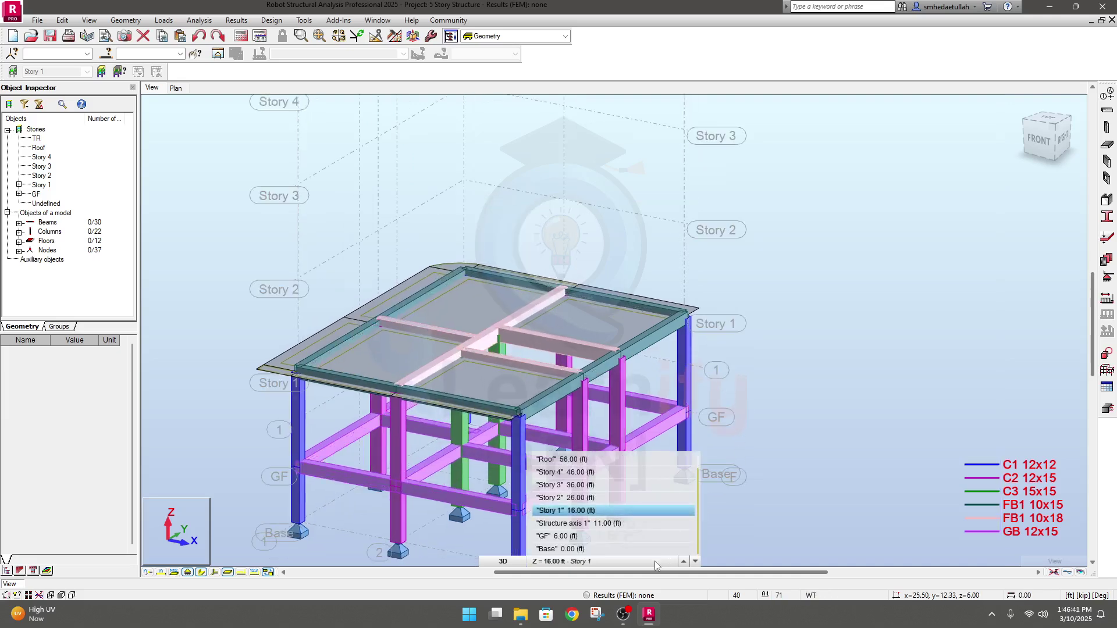
# Step: Display the plan at Structure axis 1 (11.00 ft), where only column sections appear
pyautogui.click(603, 524)
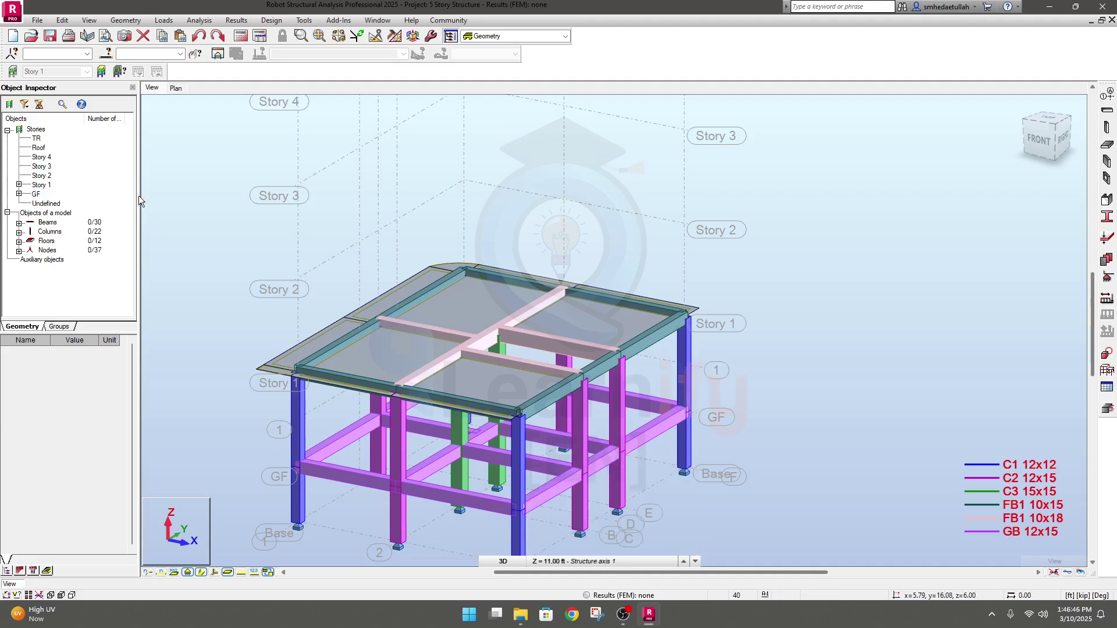
pyautogui.click(176, 88)
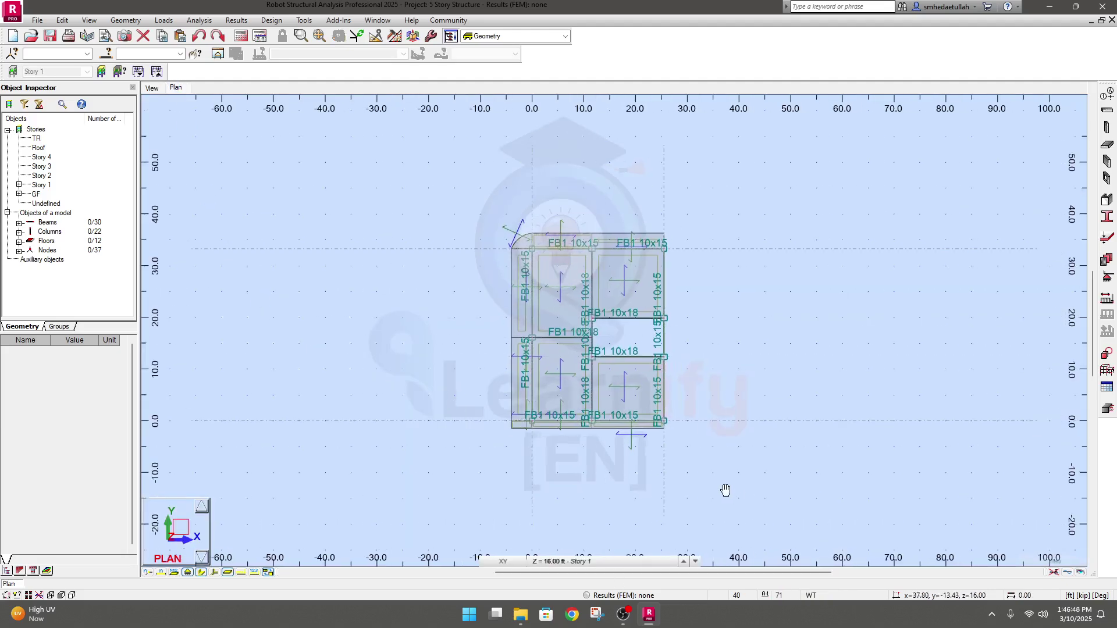
pyautogui.scroll(5, 725, 491)
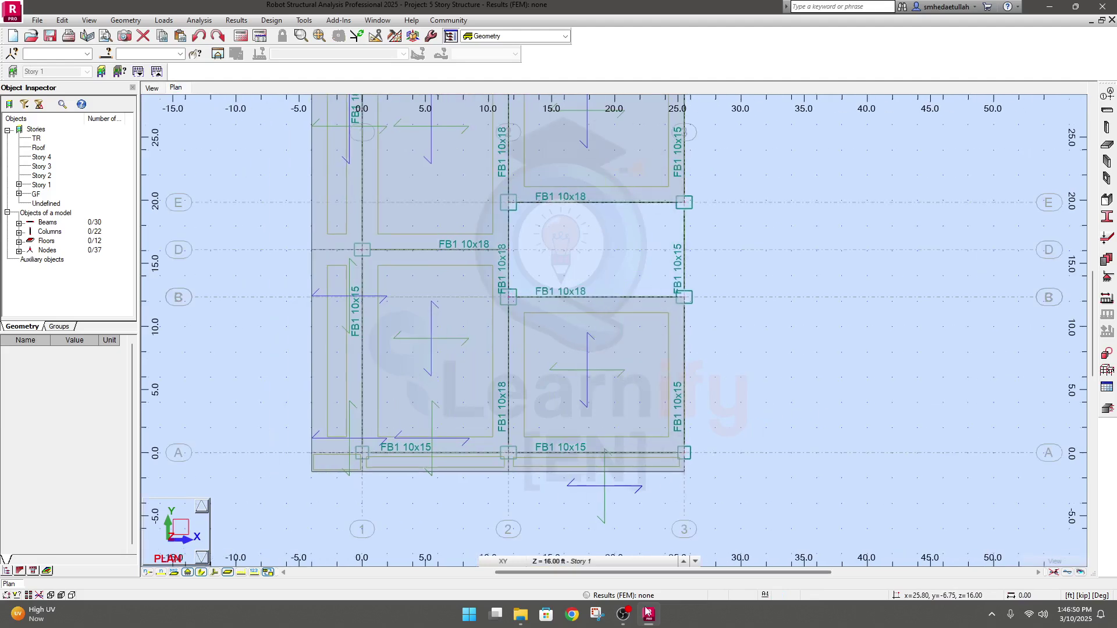
pyautogui.click(645, 562)
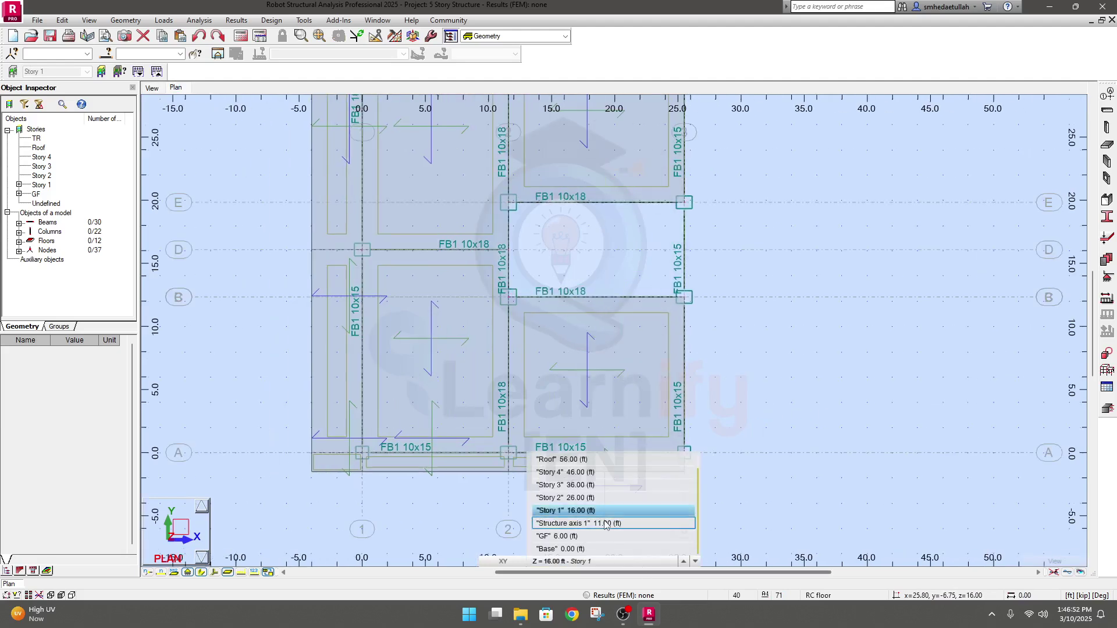
pyautogui.click(605, 524)
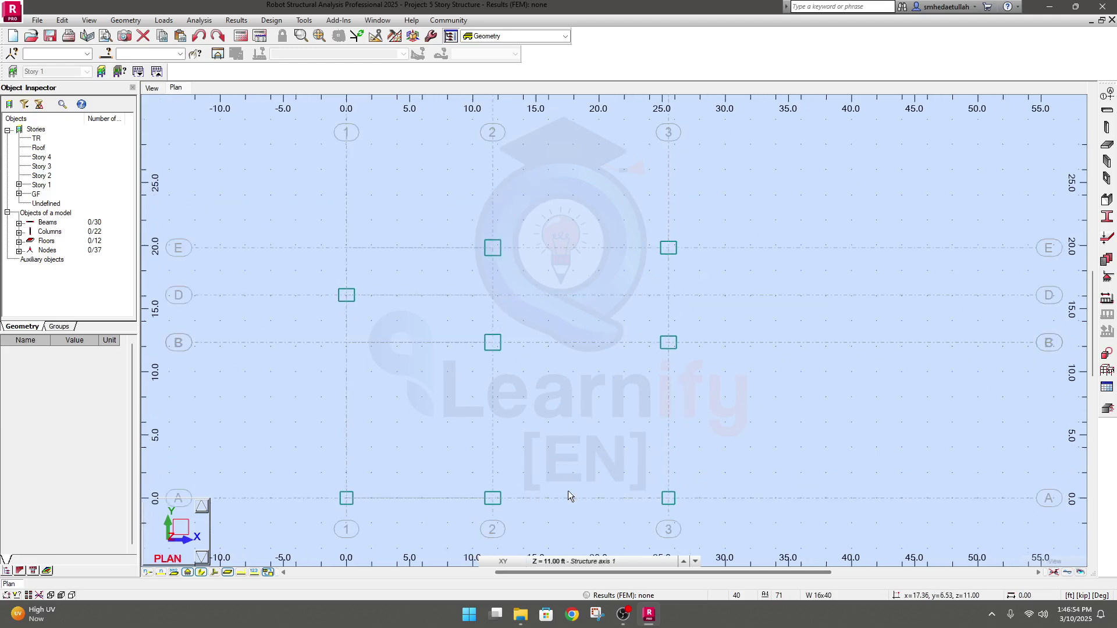
pyautogui.click(559, 563)
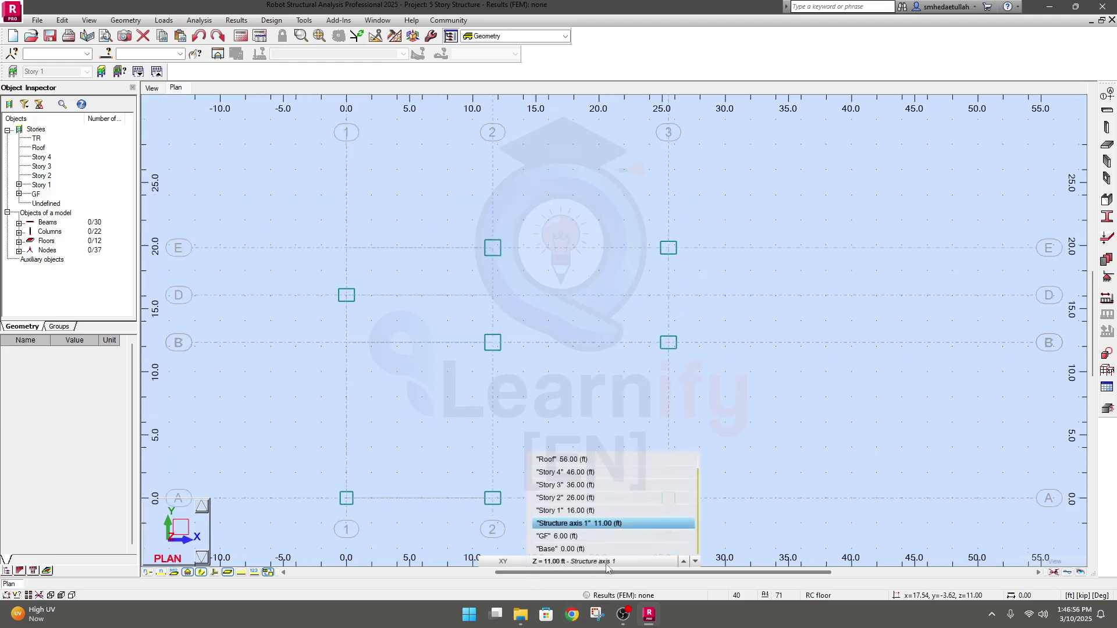
pyautogui.scroll(1, 727, 317)
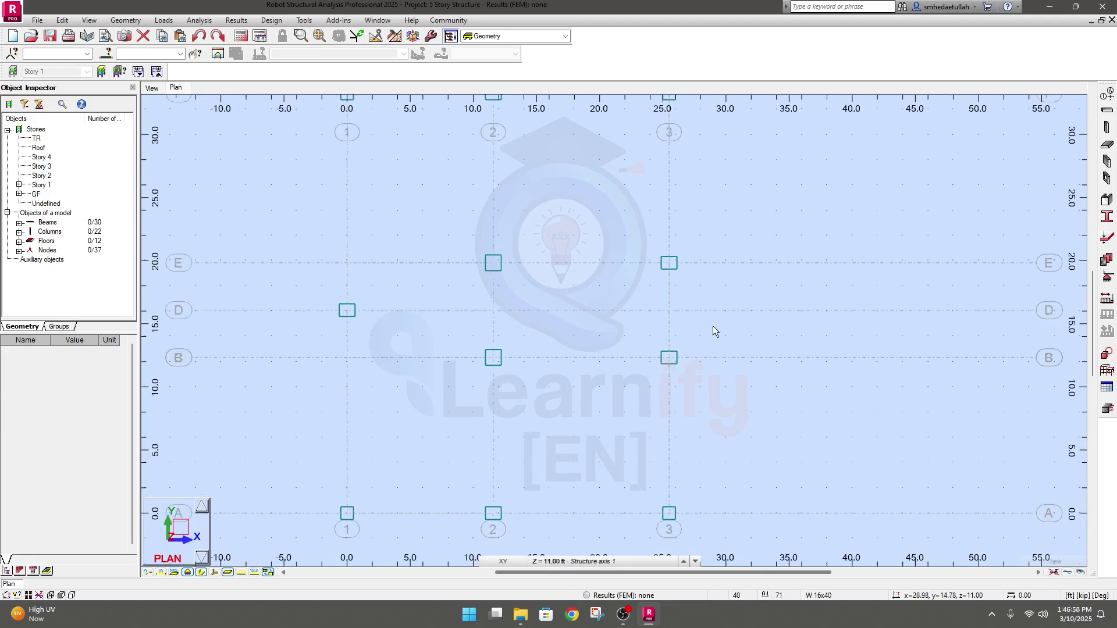
pyautogui.scroll(1, 633, 295)
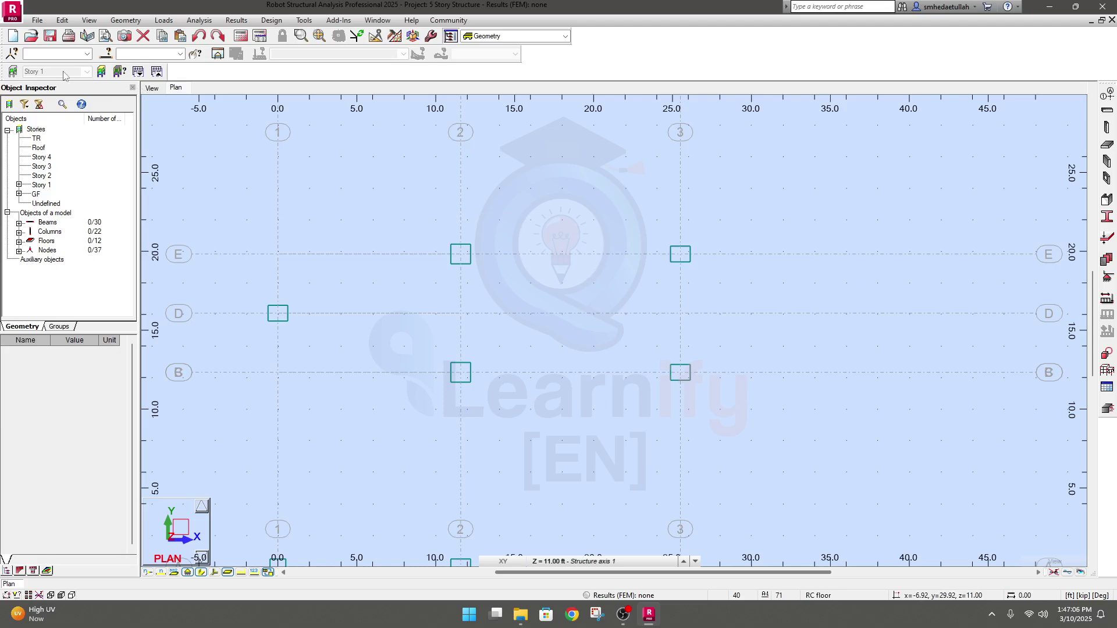
# Step: Save the project and start a new floor, beginning a new slab thickness definition
pyautogui.click(50, 36)
pyautogui.click(1107, 144)
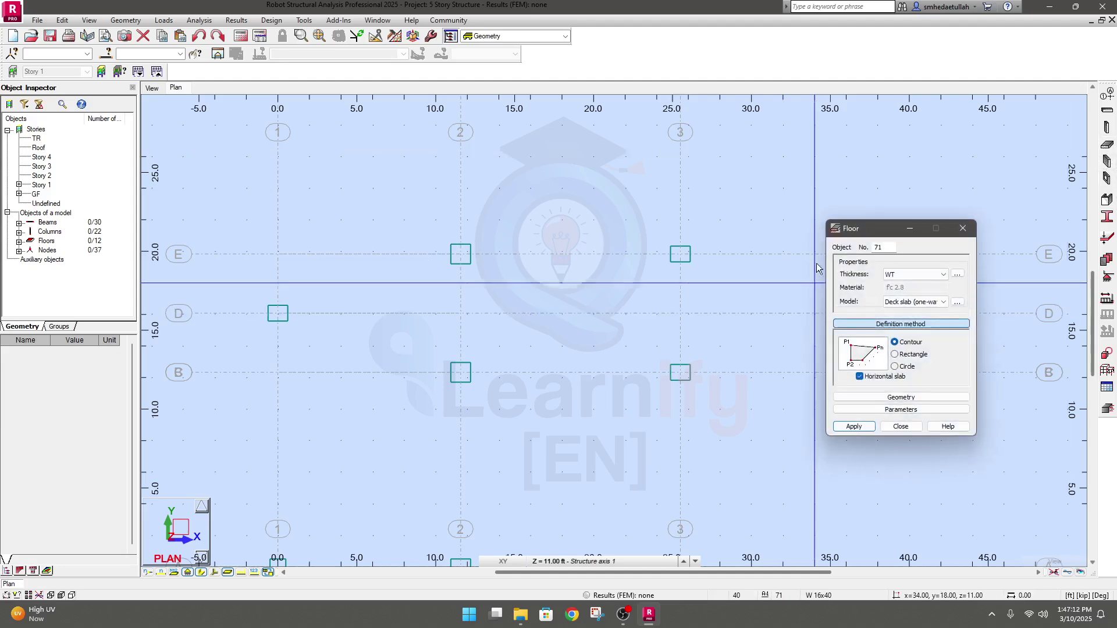
pyautogui.moveTo(853, 233); pyautogui.dragTo(790, 225)
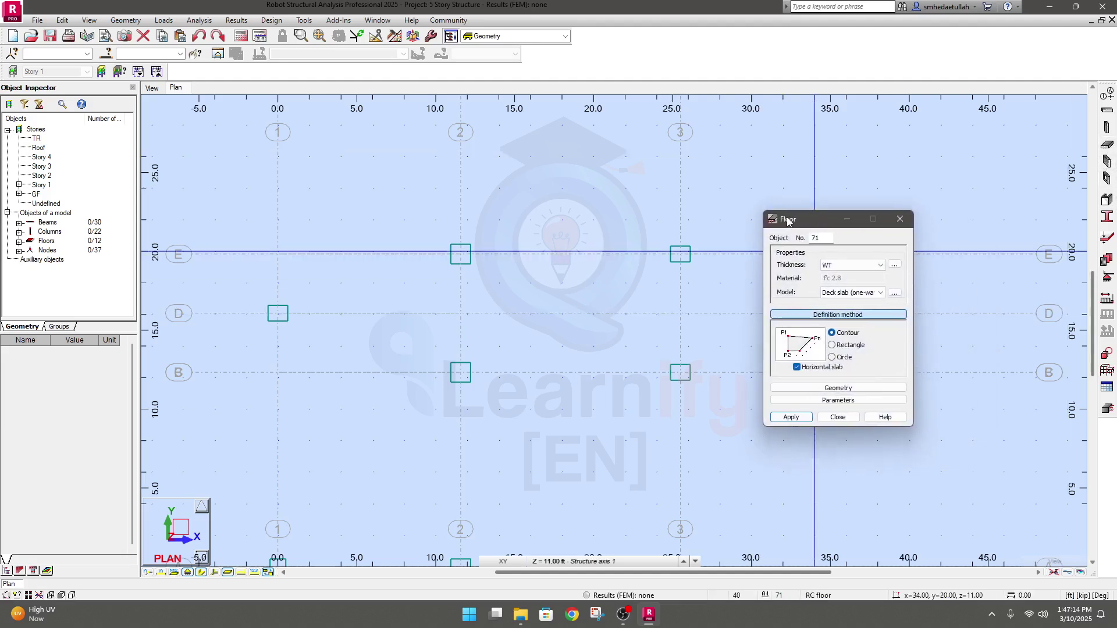
pyautogui.click(855, 266)
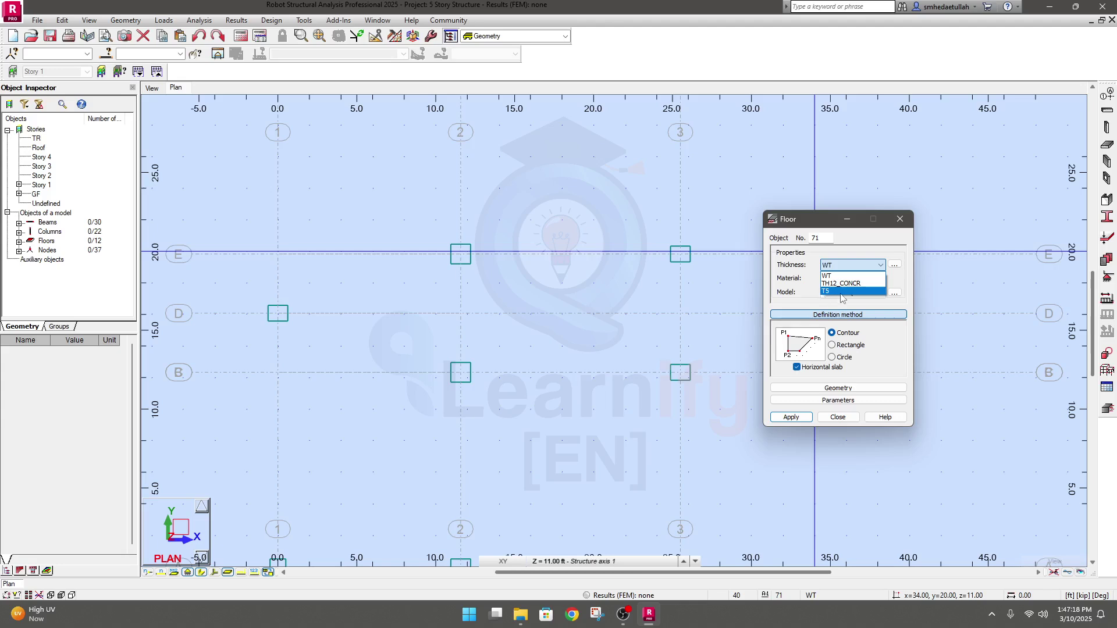
pyautogui.click(894, 266)
pyautogui.click(894, 264)
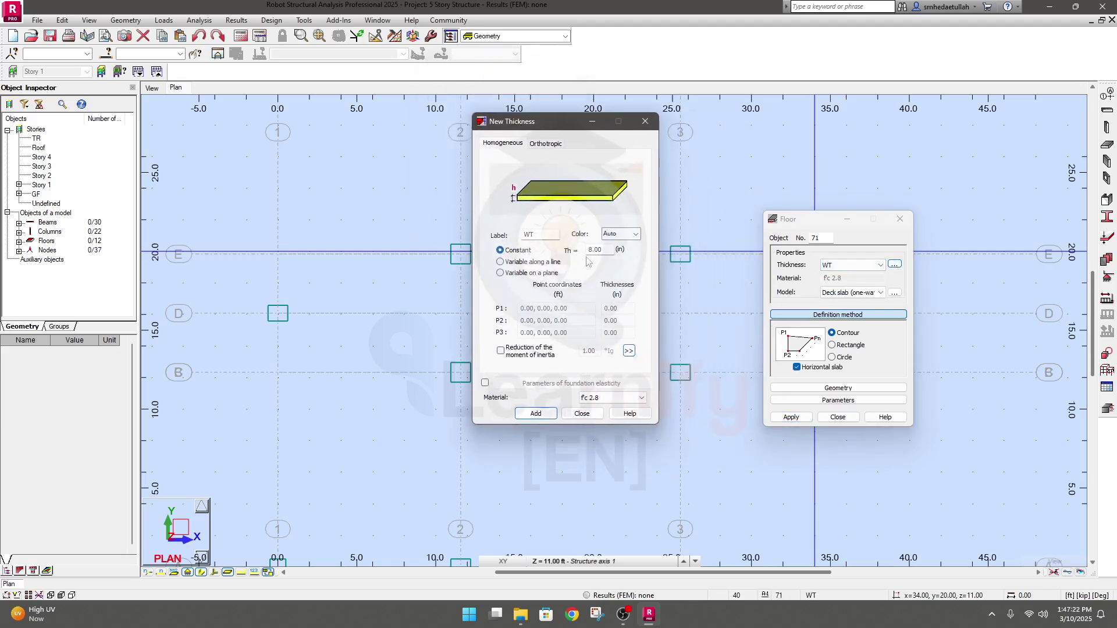
# Step: Define slab thickness SS6, 6 in thick, in CONCR_3.5 concrete, and add it
pyautogui.moveTo(539, 238); pyautogui.dragTo(498, 225)
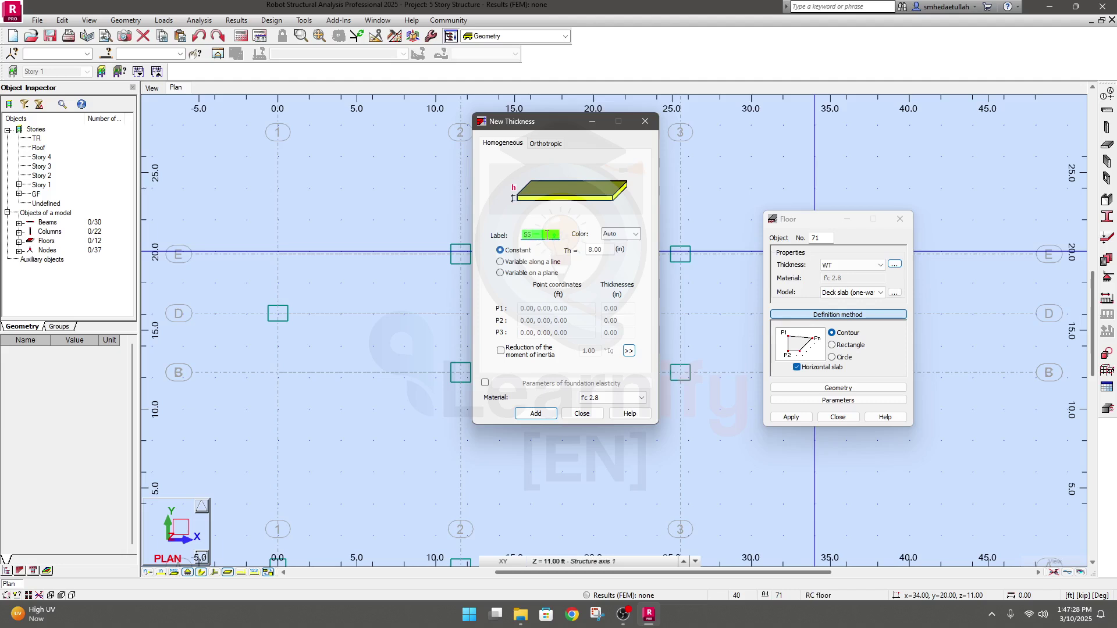
pyautogui.write('SS6')
pyautogui.press('Tab')
pyautogui.write('6')
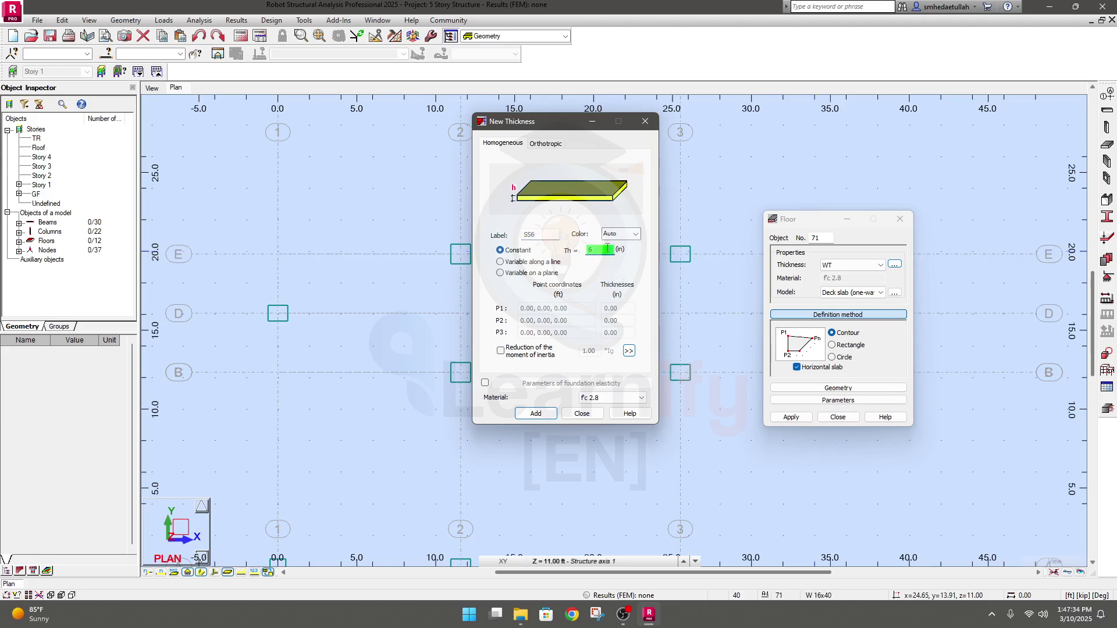
pyautogui.click(641, 398)
pyautogui.scroll(3, 612, 239)
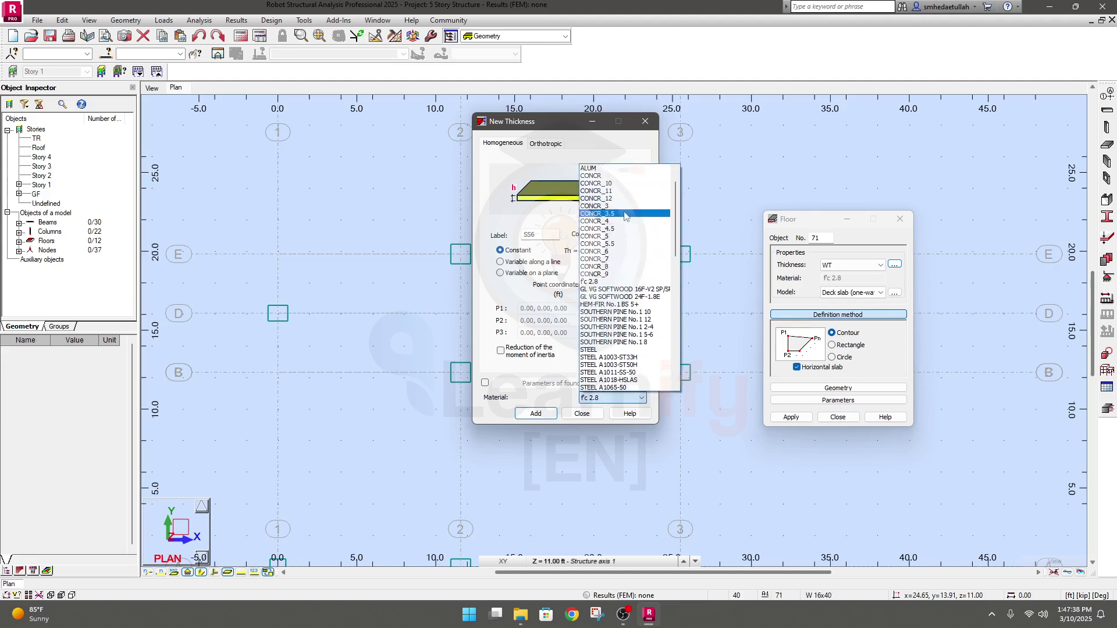
pyautogui.click(627, 211)
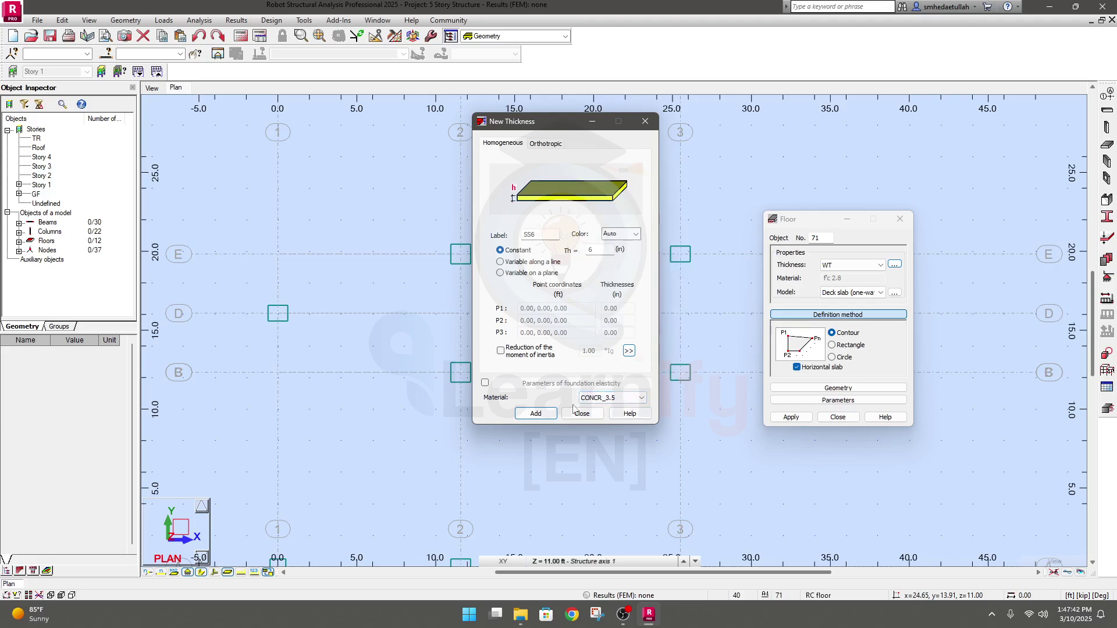
pyautogui.click(536, 413)
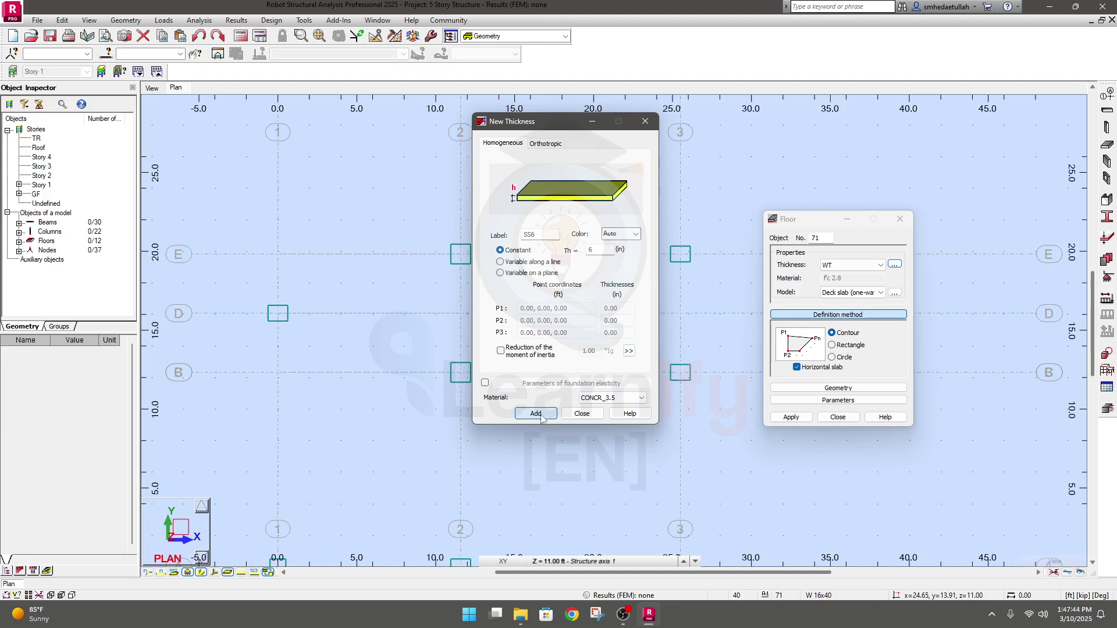
pyautogui.click(582, 413)
# Step: Assign the SS6 thickness to the new floor
pyautogui.click(856, 265)
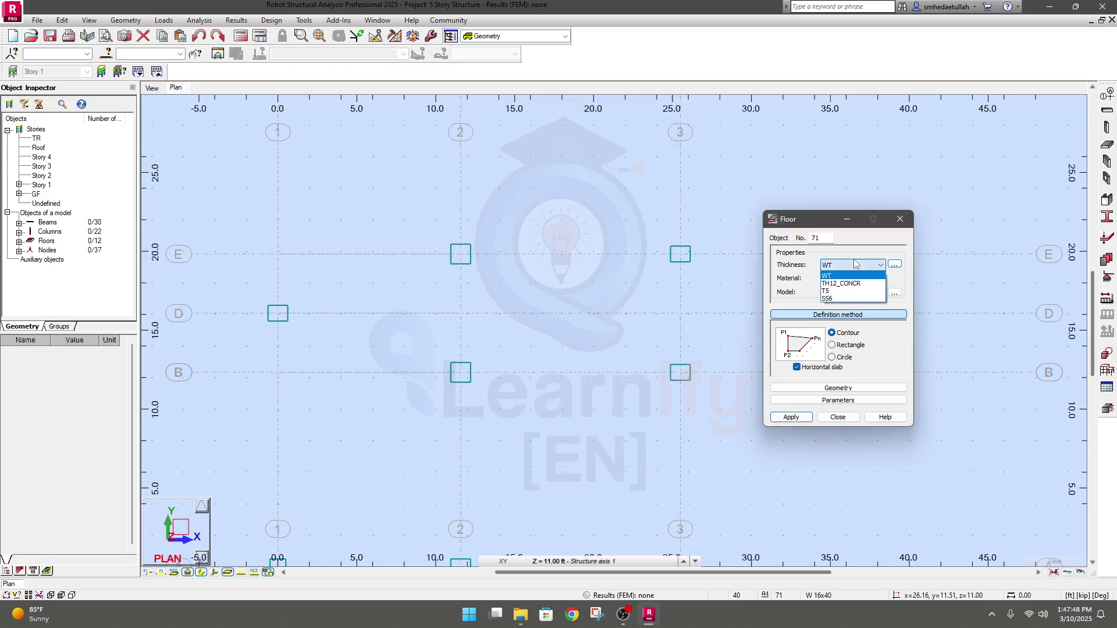
pyautogui.click(840, 298)
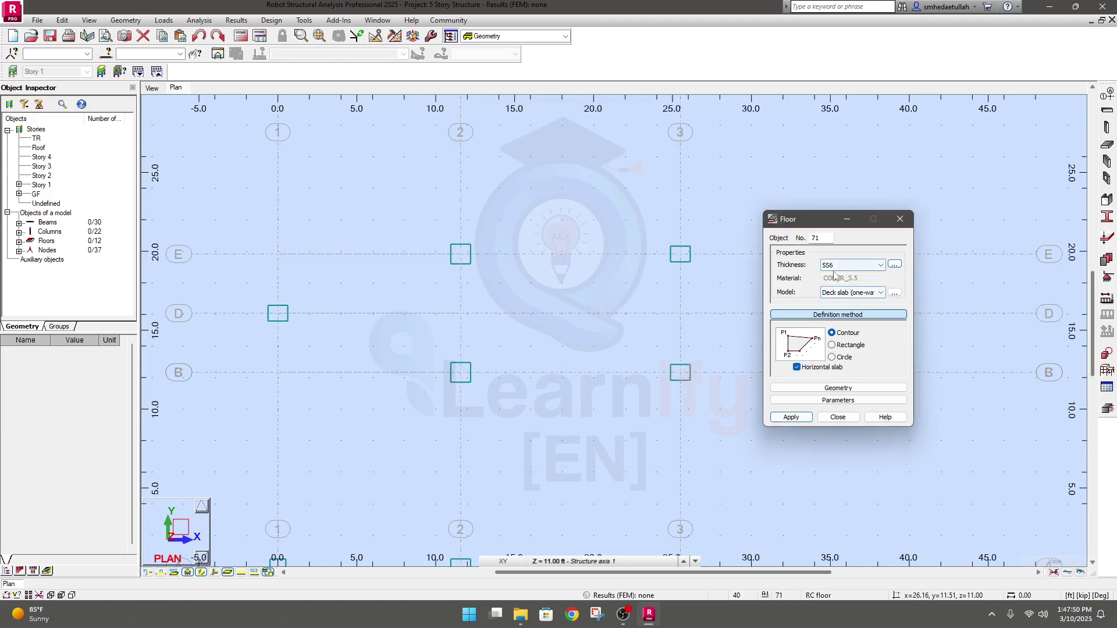
pyautogui.moveTo(804, 226); pyautogui.dragTo(832, 210)
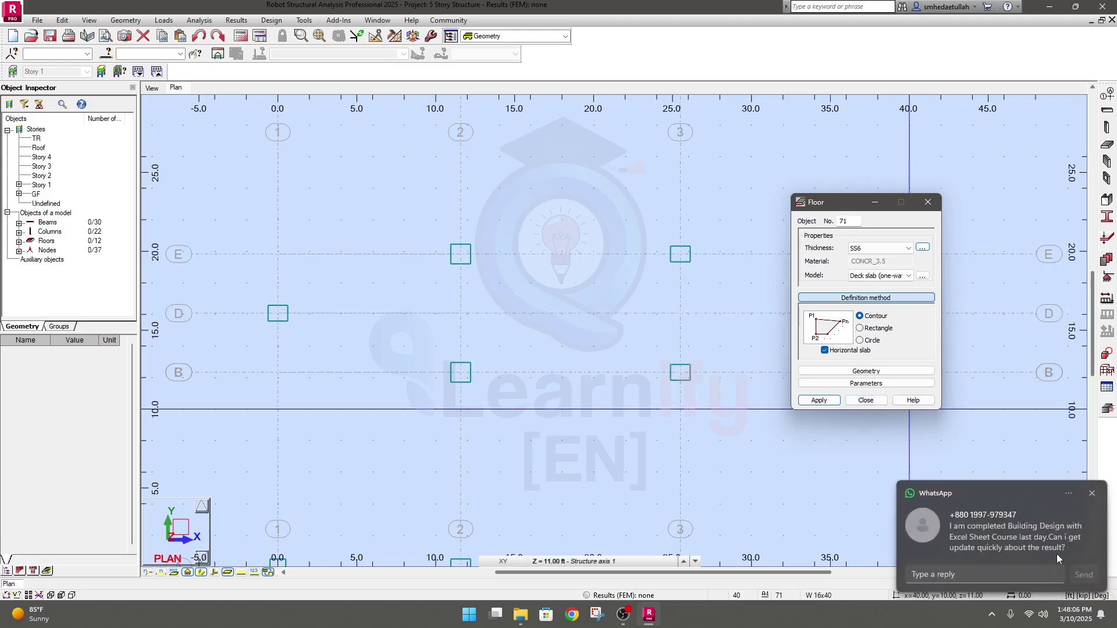
pyautogui.click(1092, 497)
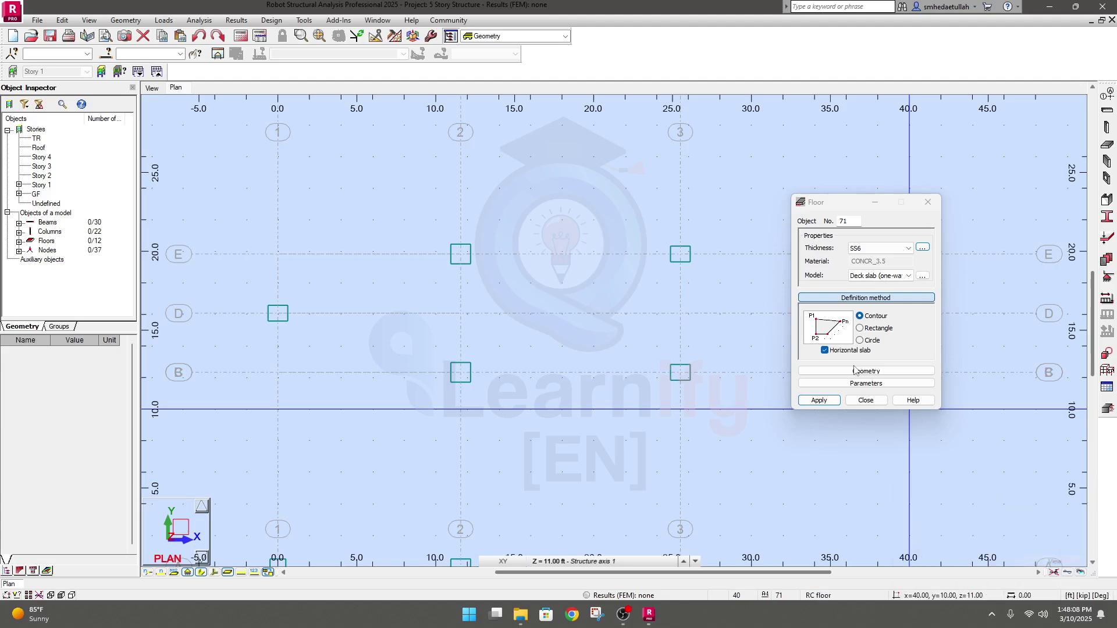
# Step: Keep Contour as the floor definition method and begin picking the outline in plan
pyautogui.click(860, 329)
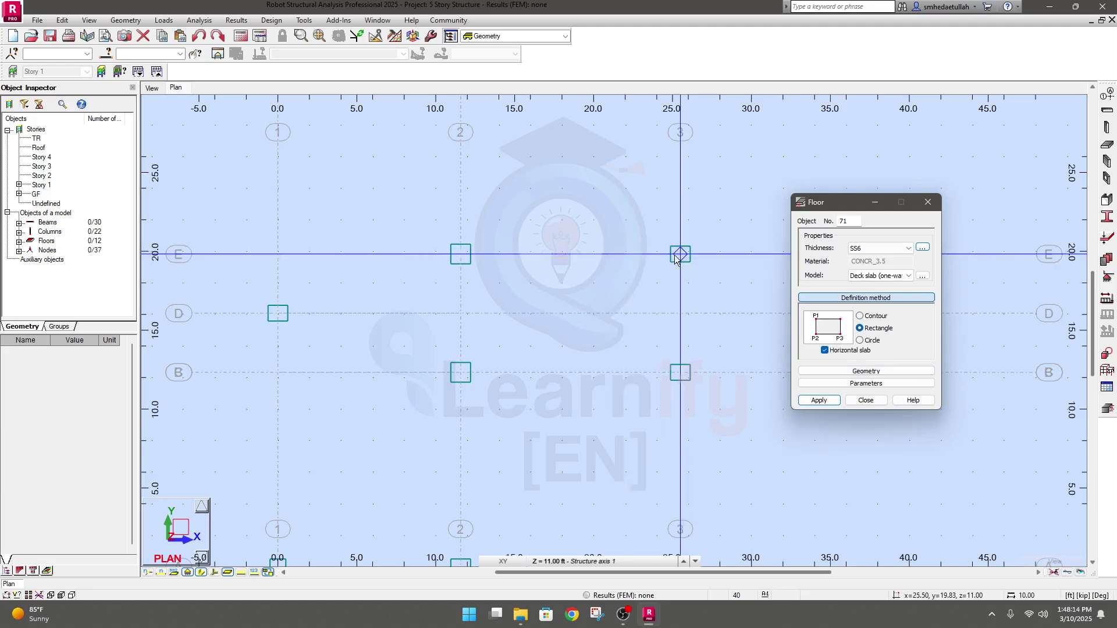
pyautogui.click(866, 337)
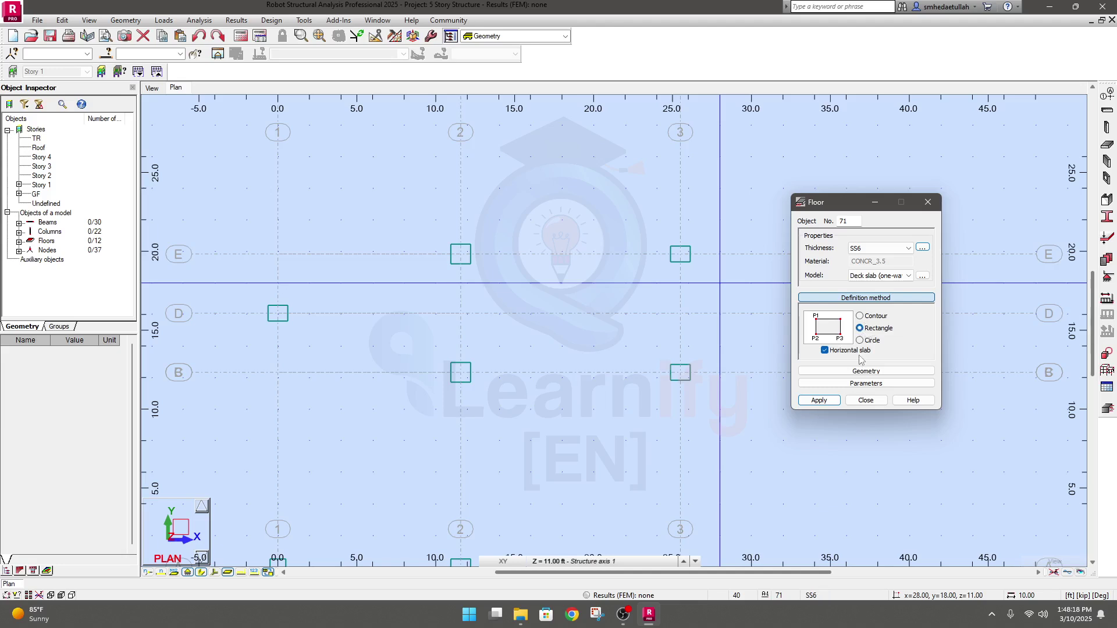
pyautogui.click(866, 371)
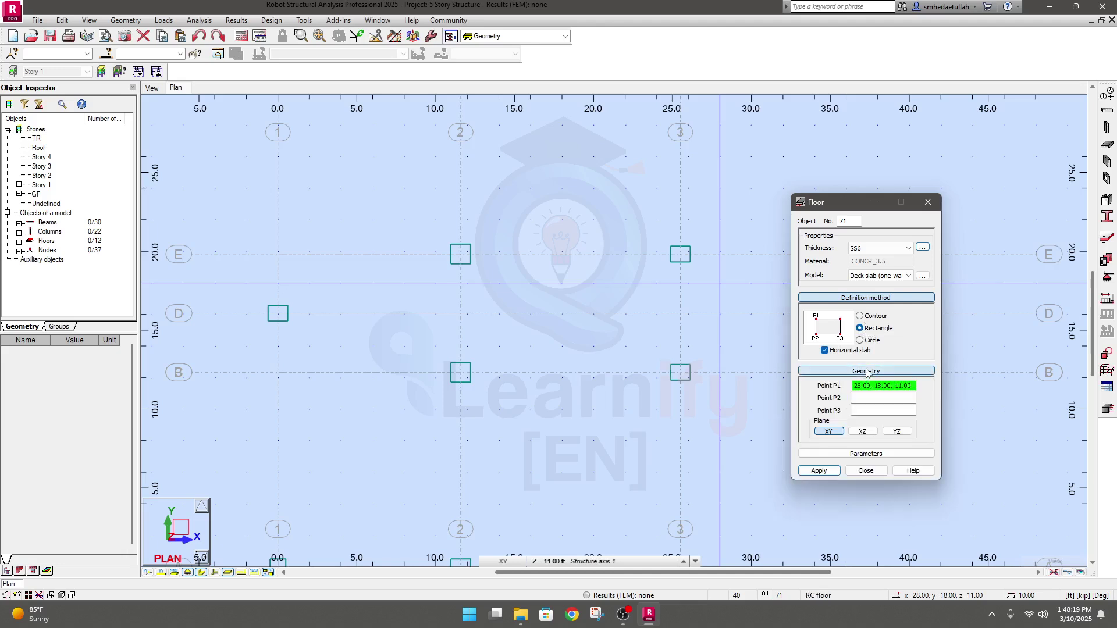
pyautogui.click(860, 317)
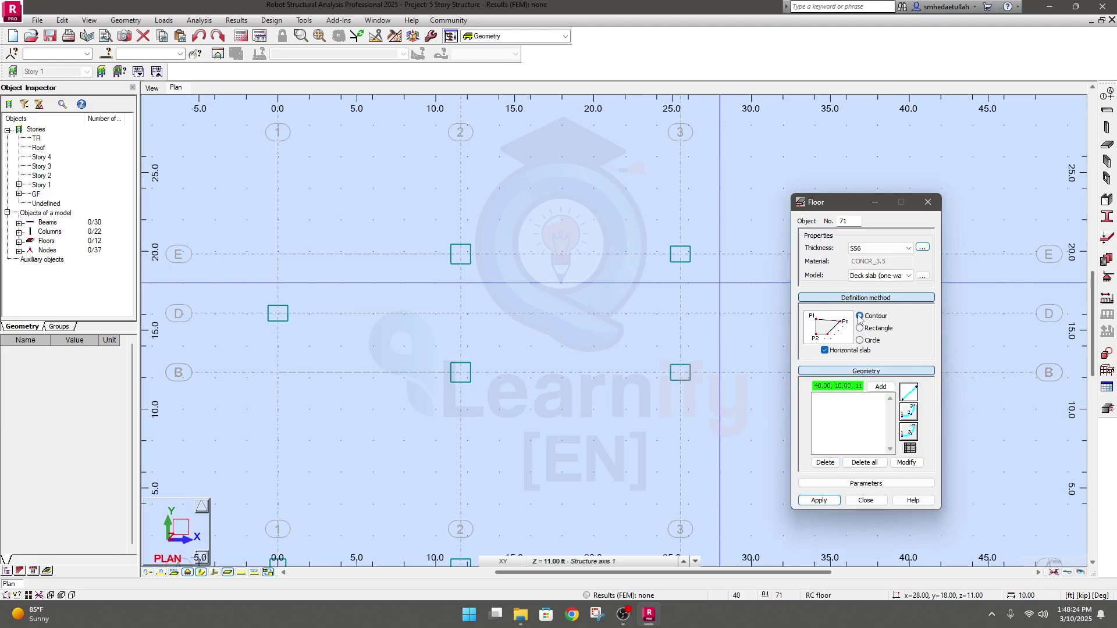
pyautogui.click(909, 393)
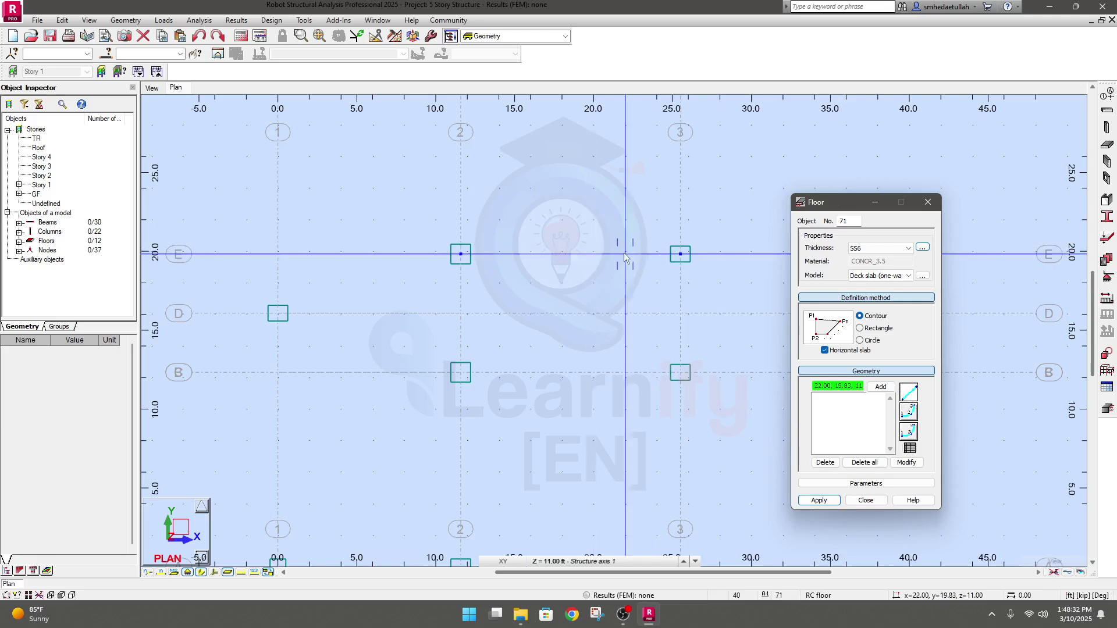
# Step: Place the first two landing outline points at (25.50, 19.83) and (25.50, 12.33) on column line 3
pyautogui.scroll(3, 623, 253)
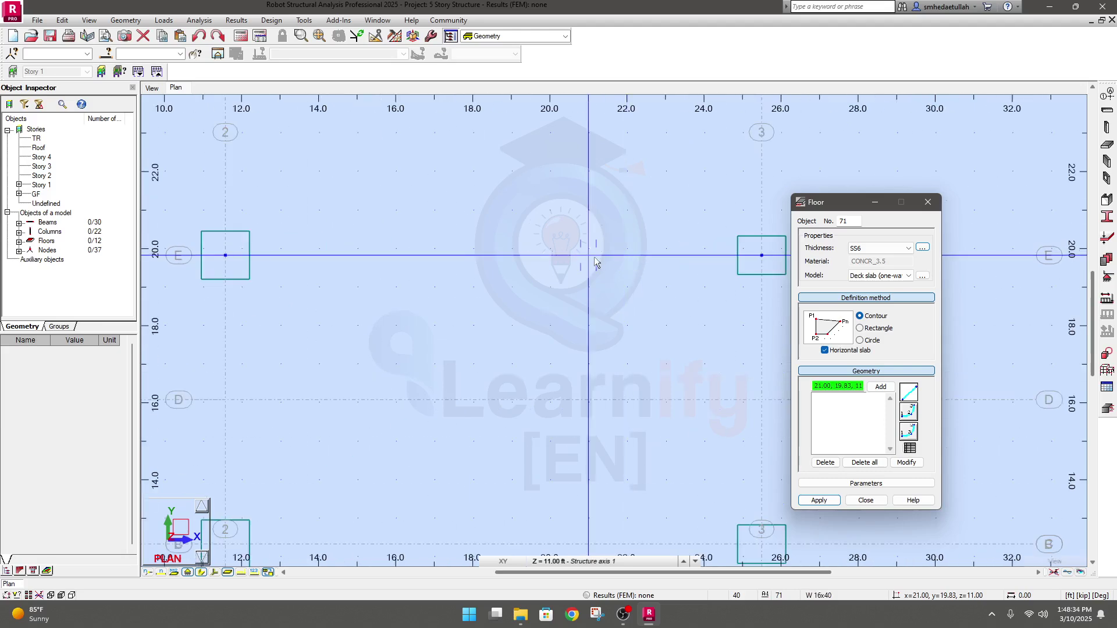
pyautogui.scroll(-3, 625, 386)
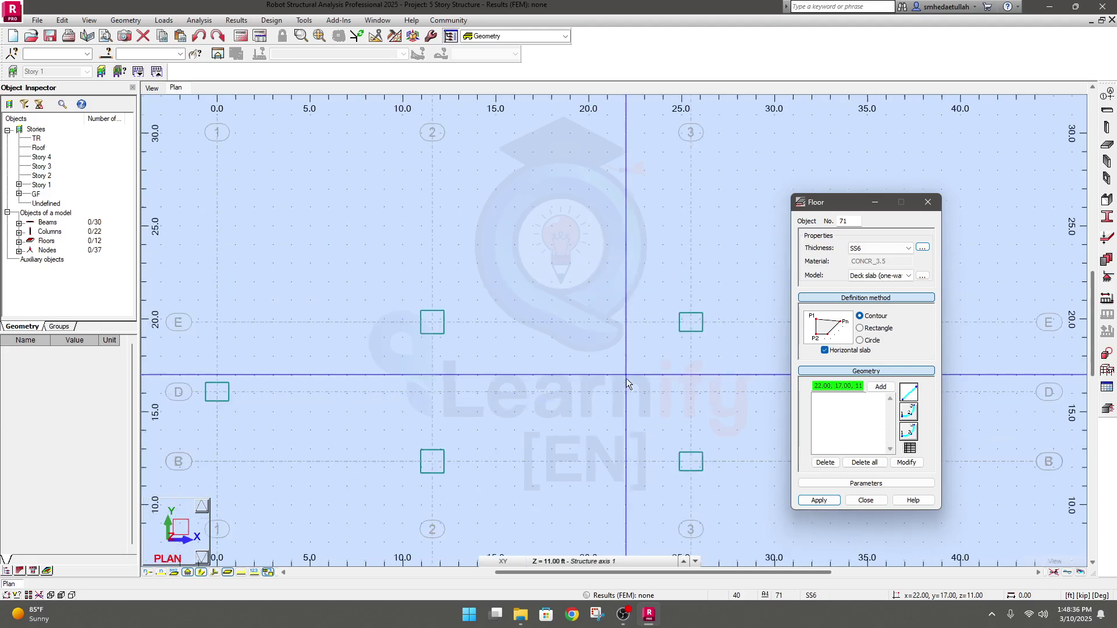
pyautogui.scroll(2, 605, 464)
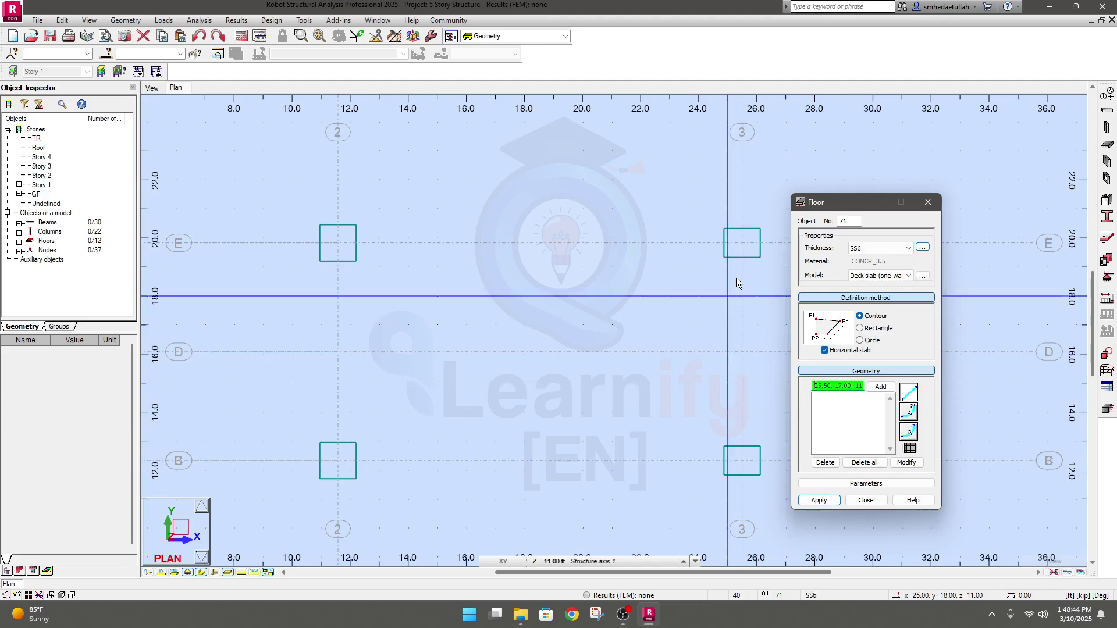
pyautogui.click(742, 244)
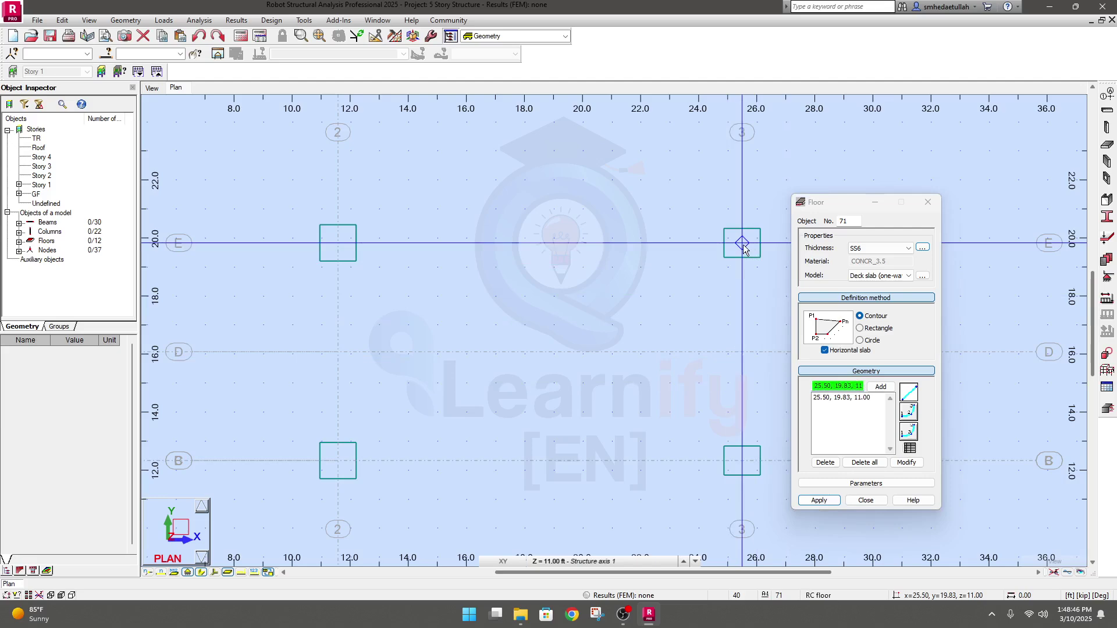
pyautogui.click(742, 460)
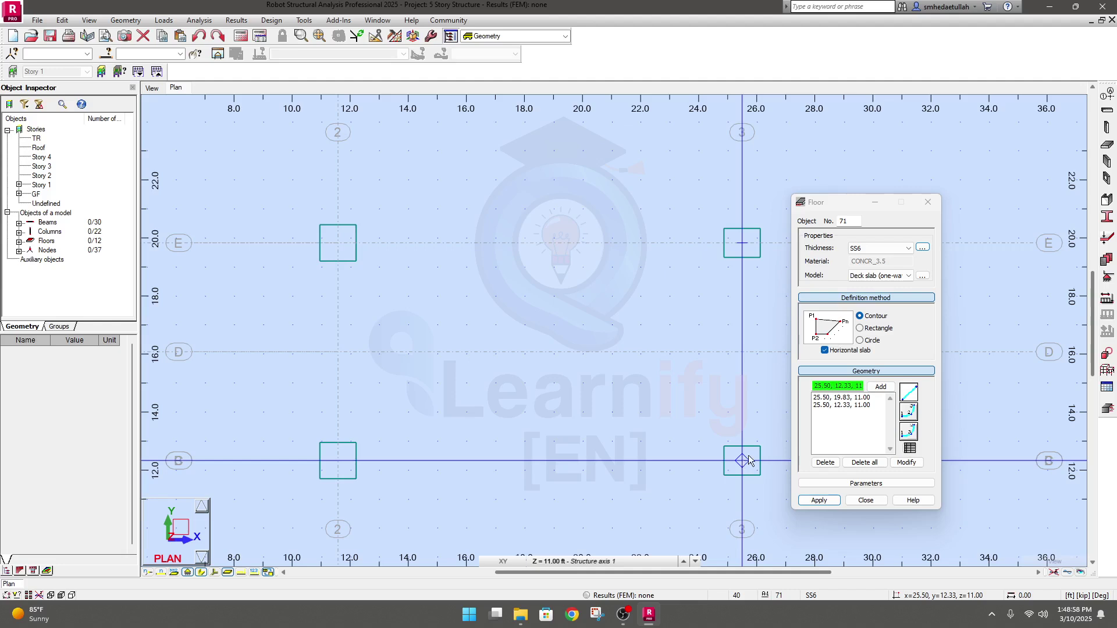
pyautogui.click(846, 406)
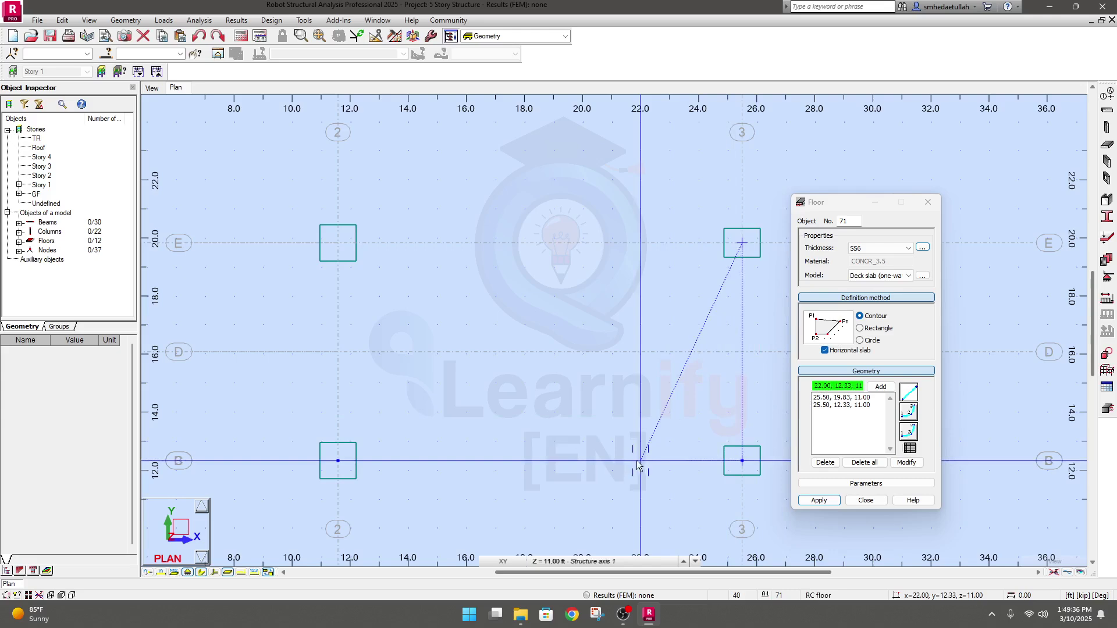
# Step: Enter X = 22.00 for a third outline point at 22.00, 12.00, 11.00
pyautogui.click(828, 406)
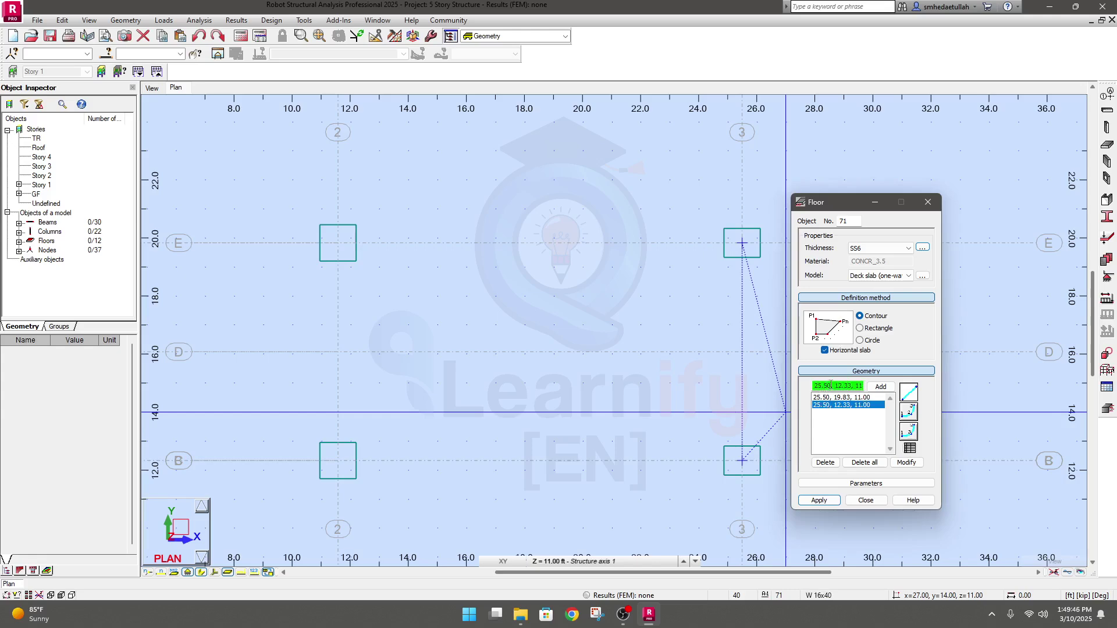
pyautogui.moveTo(830, 384); pyautogui.dragTo(814, 381)
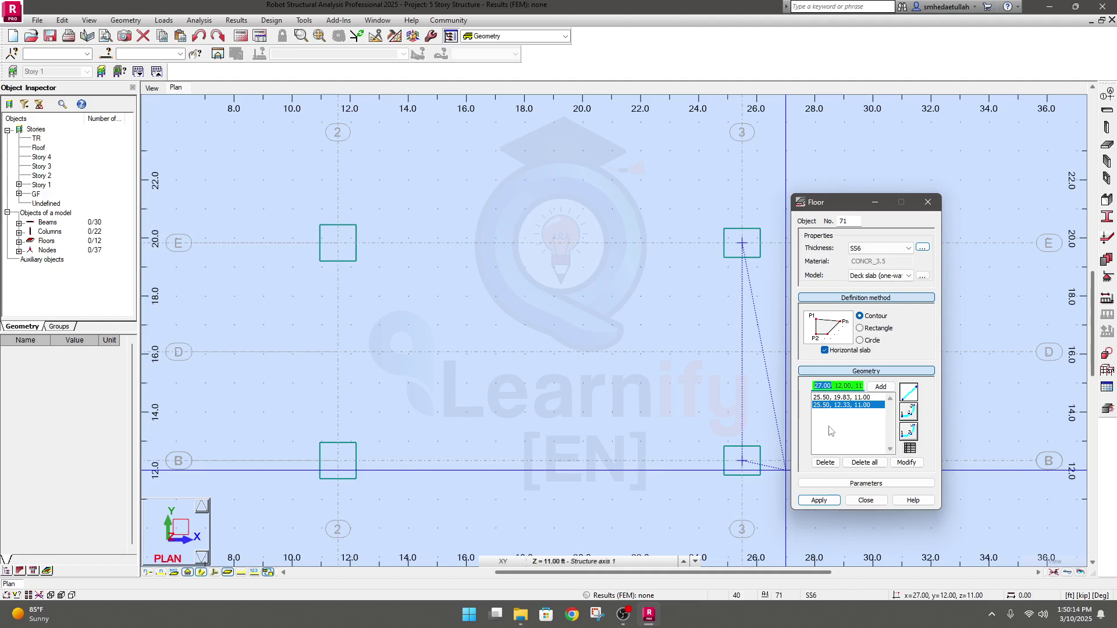
pyautogui.write('22.00')
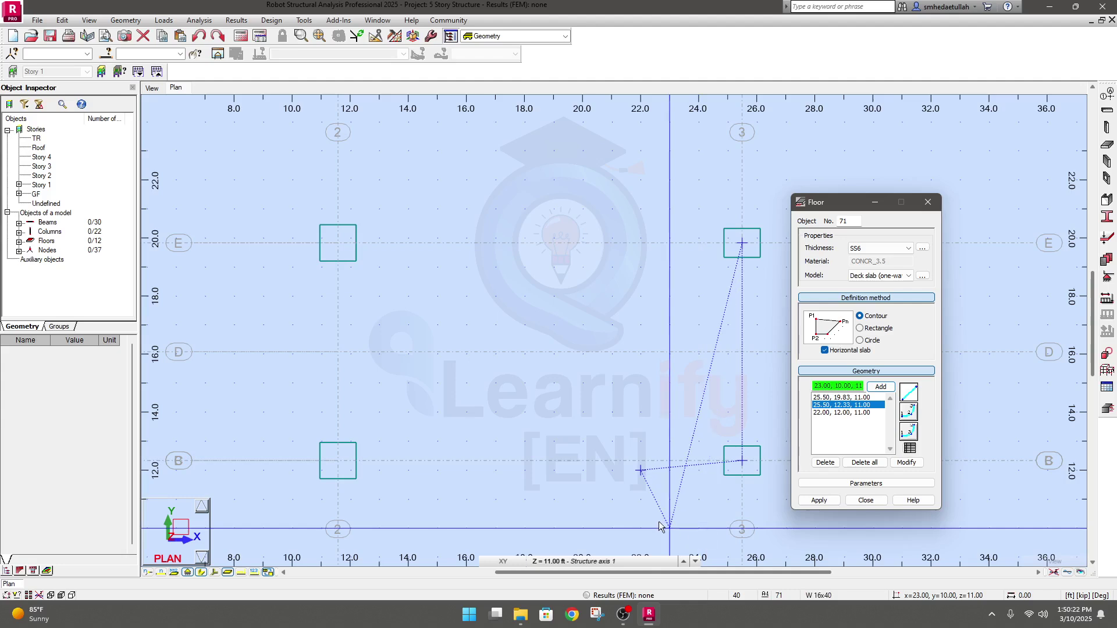
# Step: Correct the third point to 22.00, 12.33, add a fourth at 22.00, 19.83, and create the slab
pyautogui.click(843, 413)
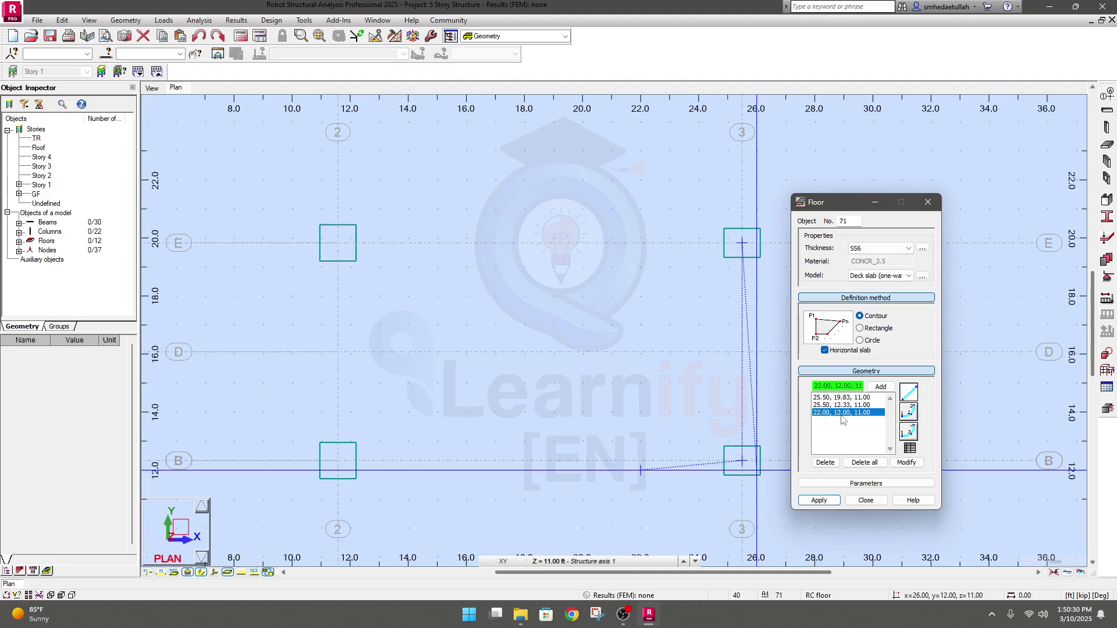
pyautogui.doubleClick(847, 384)
pyautogui.write('5')
pyautogui.click(905, 462)
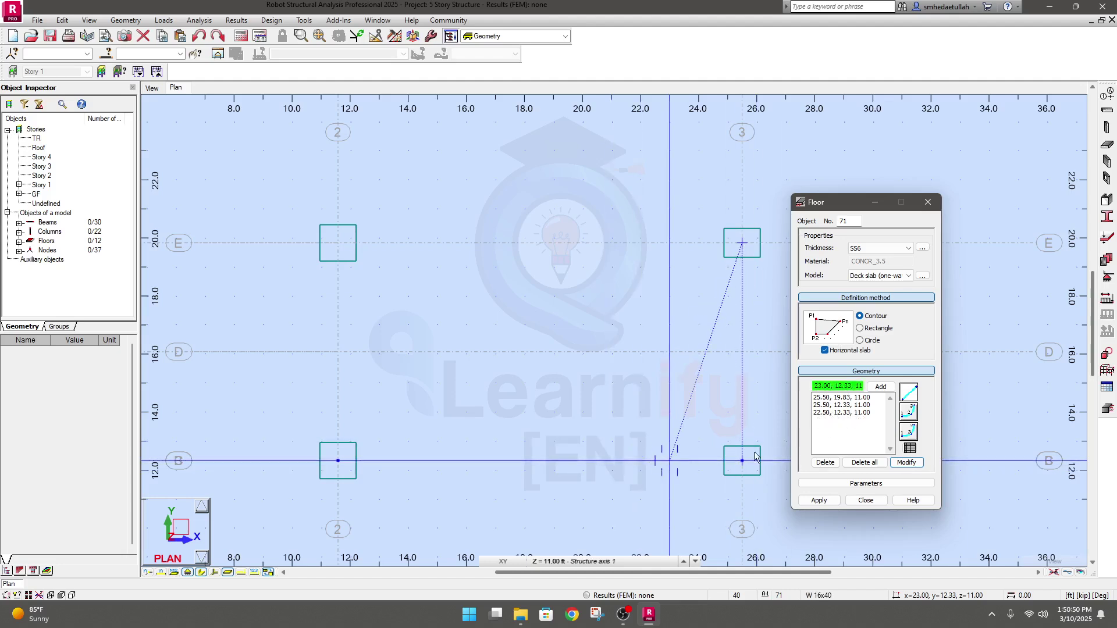
pyautogui.click(827, 412)
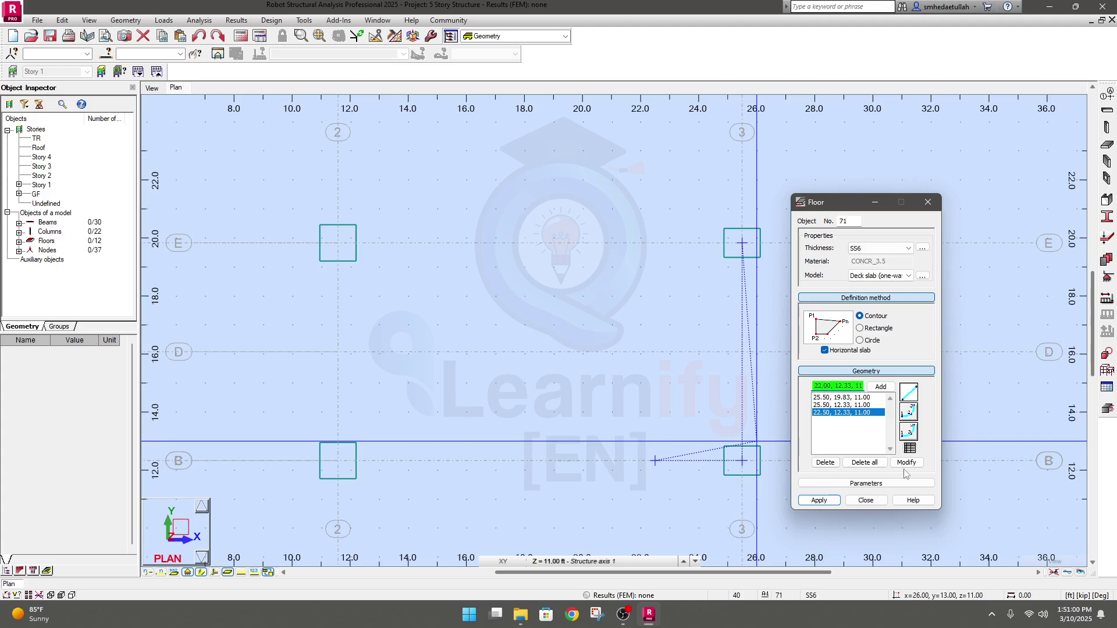
pyautogui.click(906, 463)
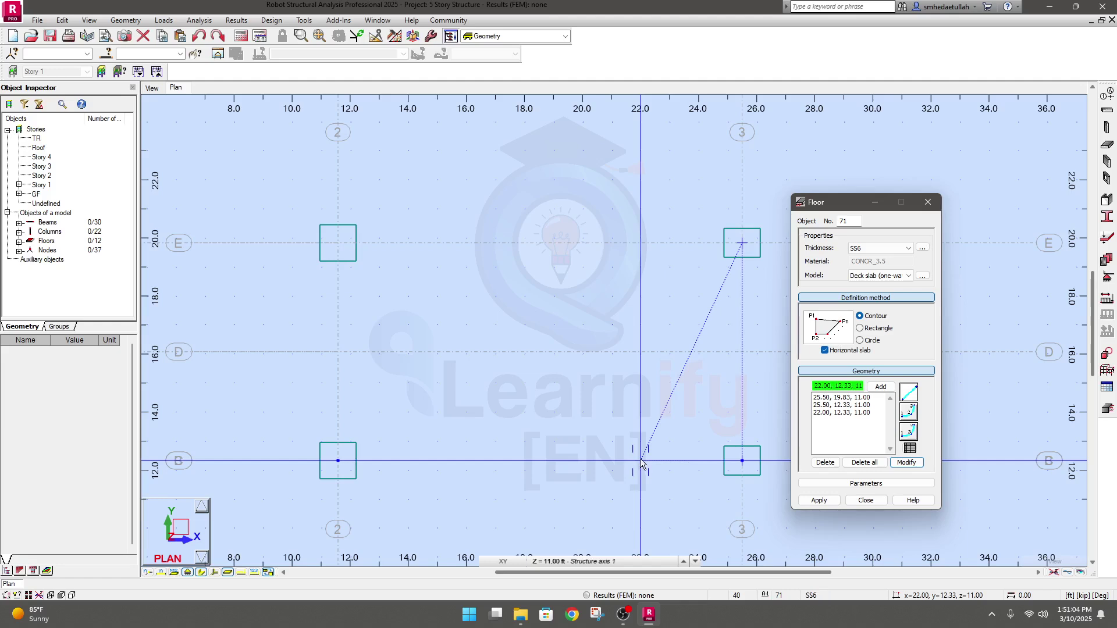
pyautogui.click(641, 246)
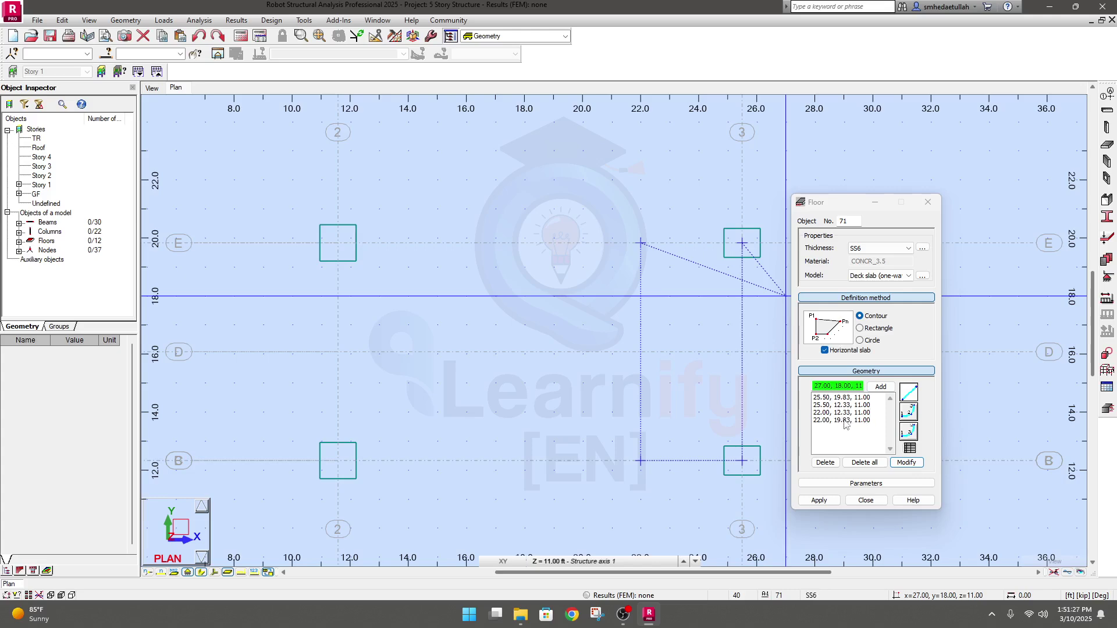
pyautogui.click(819, 500)
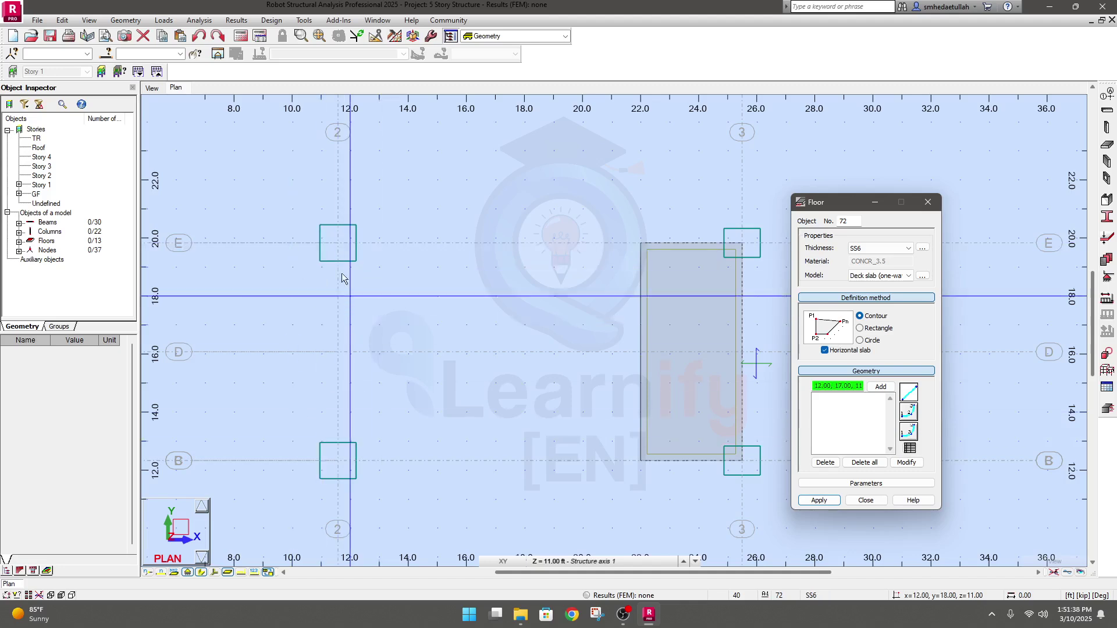
# Step: Step the work plane to Story 1, back to 11 ft, then down to the GF plan at 6.00 ft
pyautogui.click(683, 561)
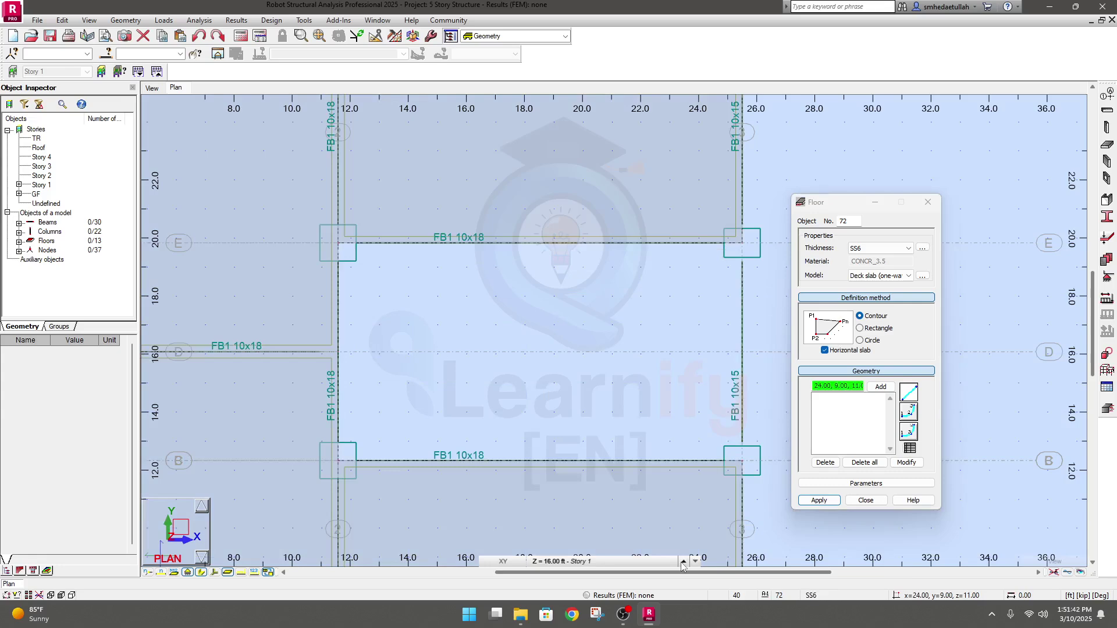
pyautogui.click(695, 561)
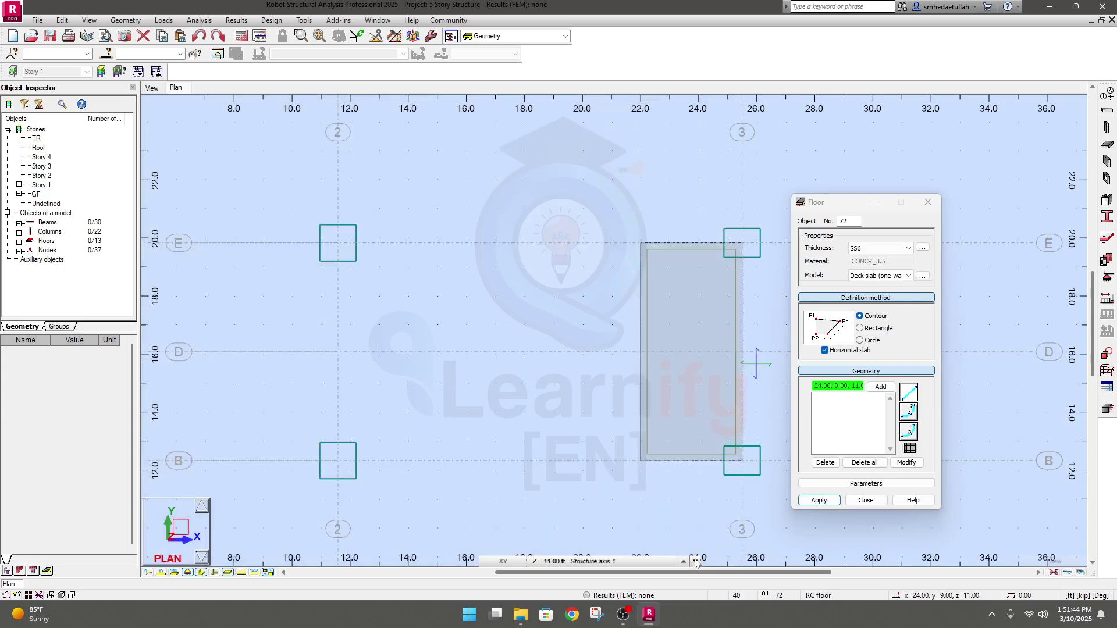
pyautogui.click(696, 561)
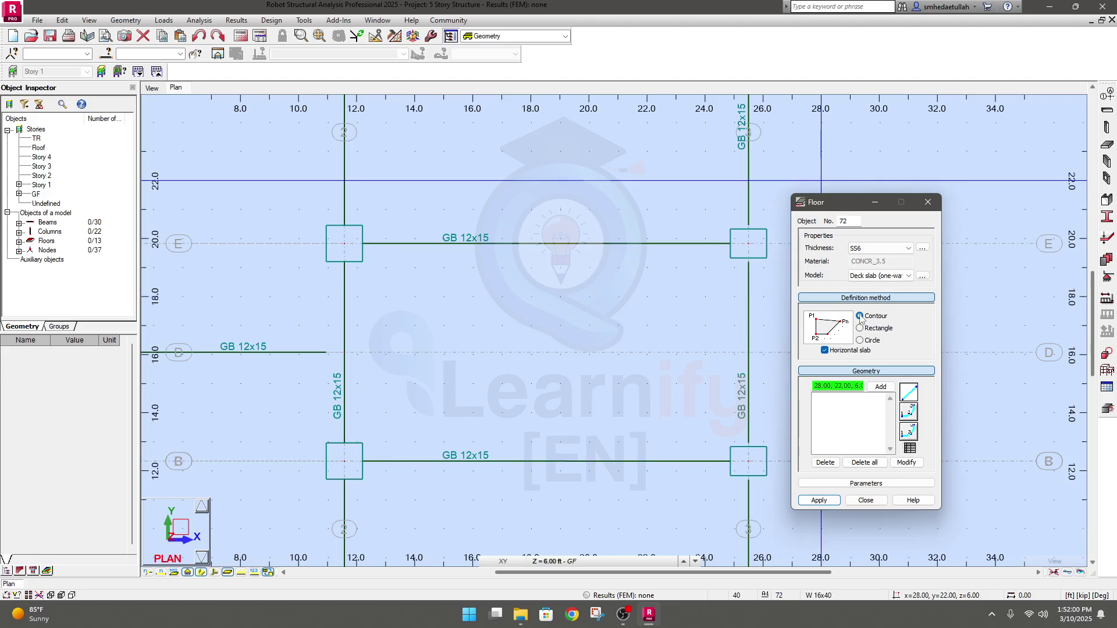
# Step: Add the first two slab corners at columns 2/E (11.58, 19.83) and 2/B (11.58, 12.33)
pyautogui.click(345, 245)
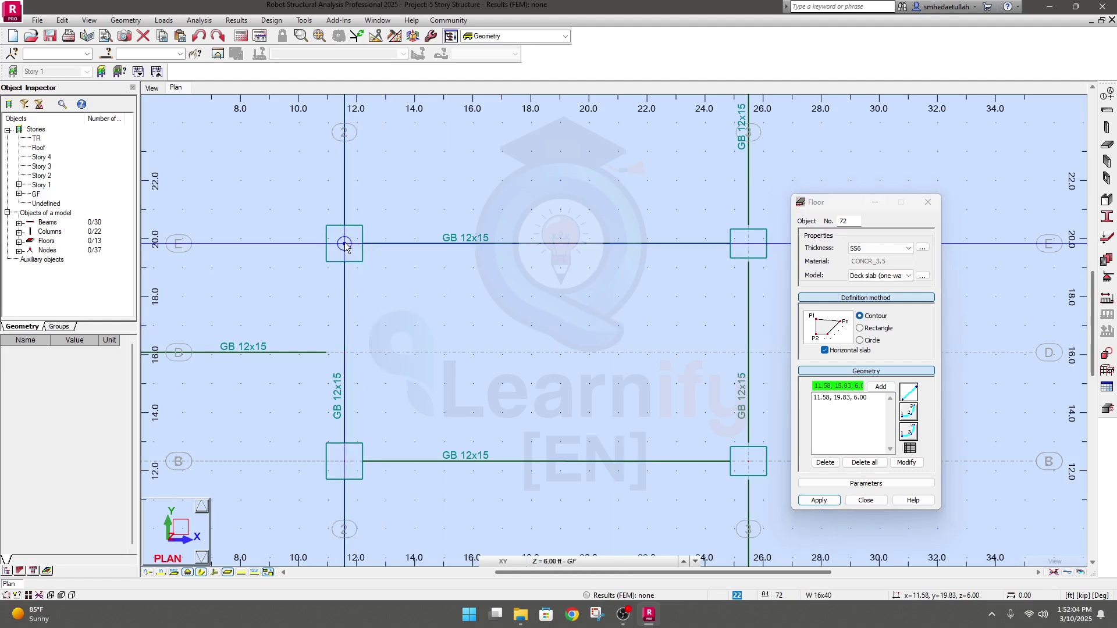
pyautogui.click(343, 463)
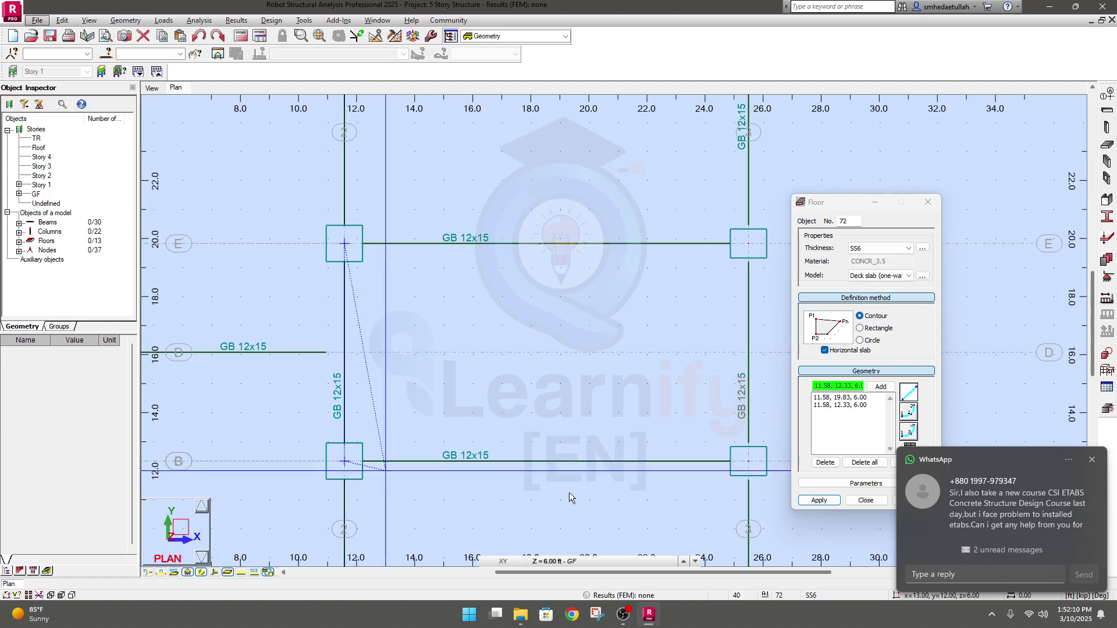
pyautogui.click(1092, 460)
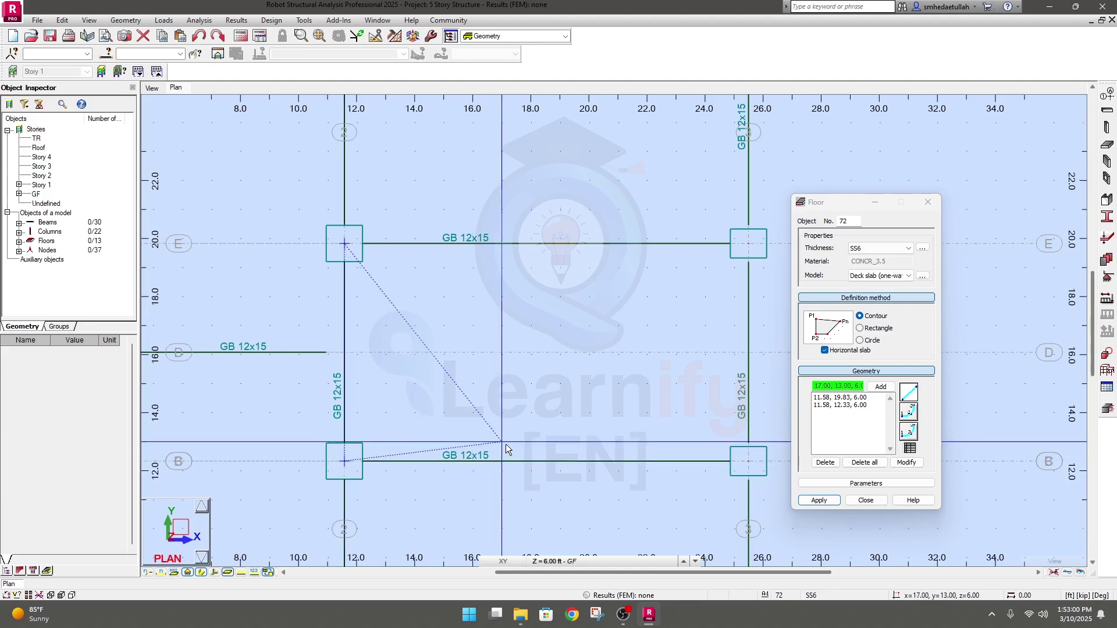
# Step: Add the third floor corner at 14.58, 12.33, 6.00
pyautogui.click(834, 406)
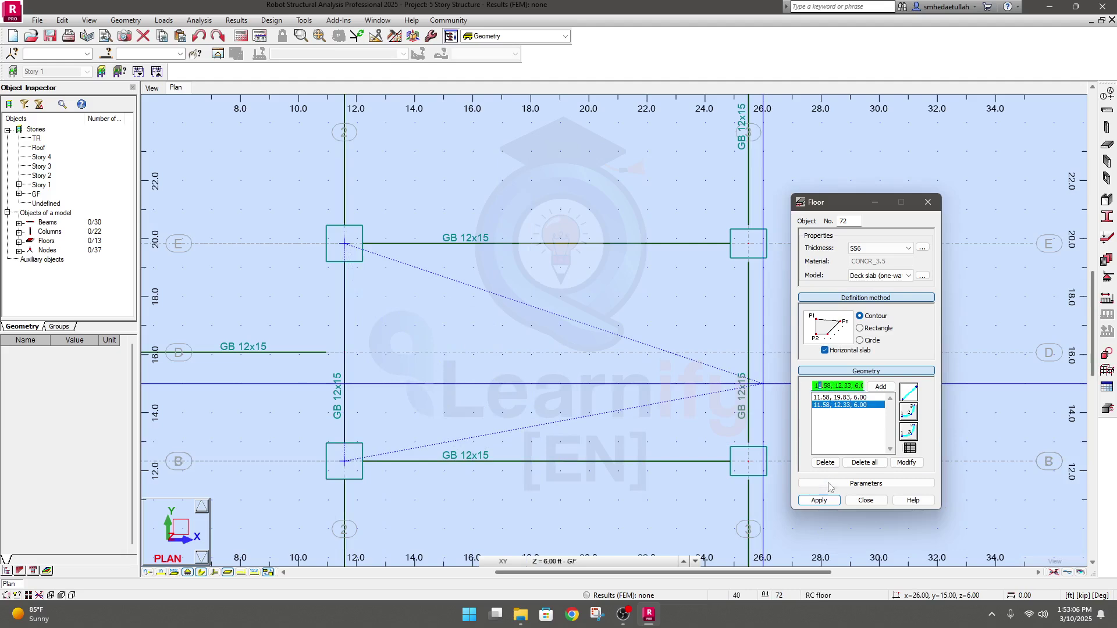
pyautogui.press('Delete')
pyautogui.write('4')
pyautogui.click(881, 387)
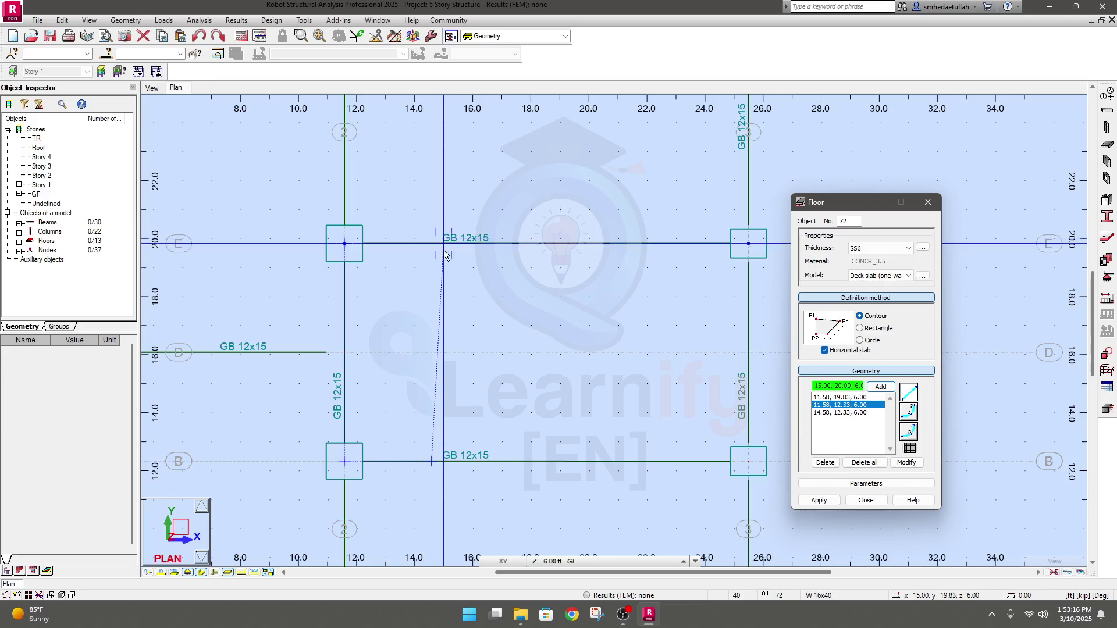
# Step: Add the fourth floor corner at 14.58, 19.83, 6.00
pyautogui.scroll(2, 442, 244)
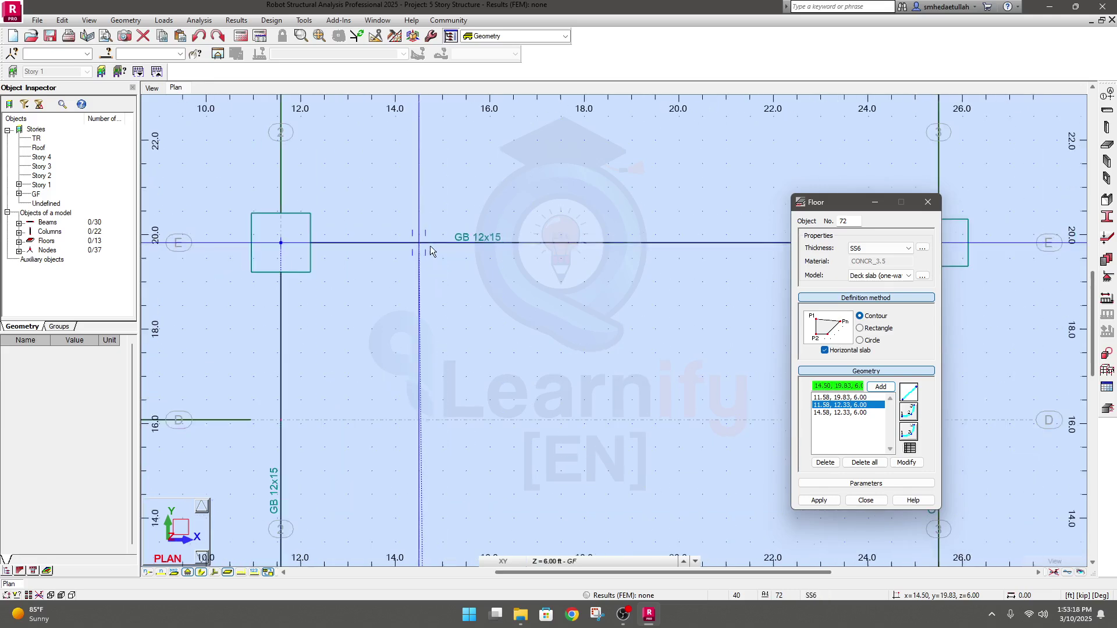
pyautogui.scroll(-1, 423, 250)
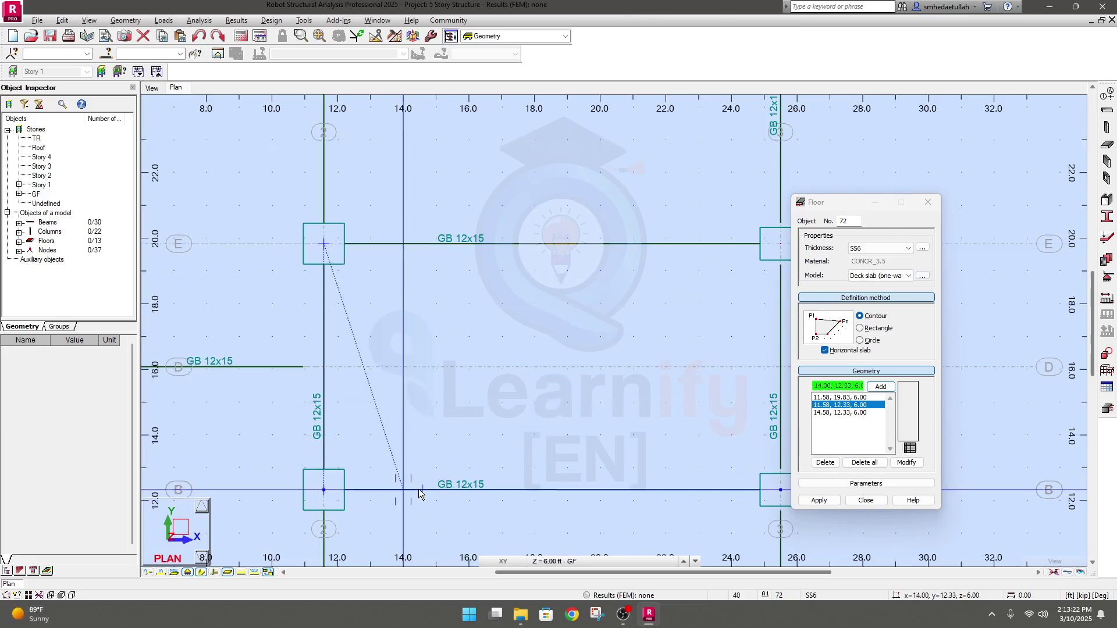
pyautogui.scroll(3, 418, 493)
pyautogui.scroll(-2, 444, 282)
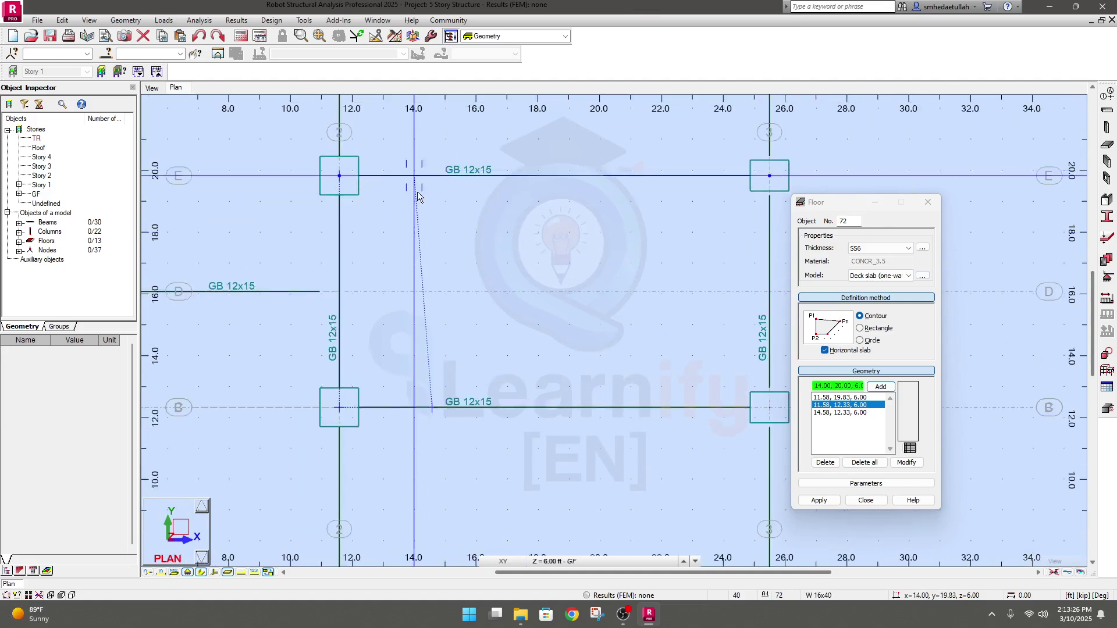
pyautogui.click(838, 413)
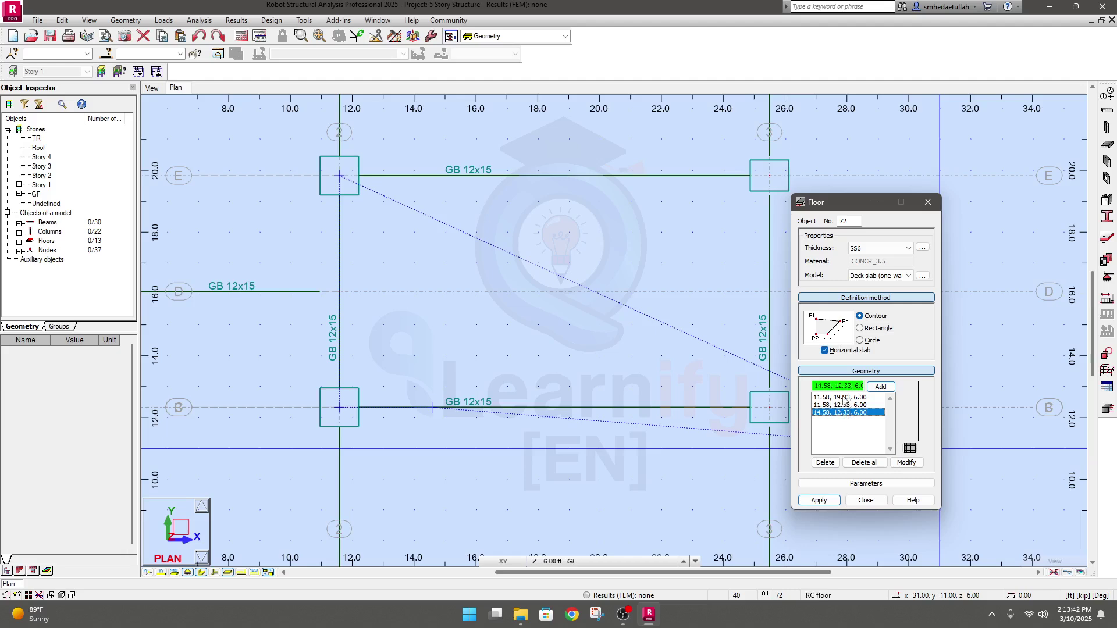
pyautogui.doubleClick(842, 385)
pyautogui.write('19.8')
pyautogui.click(881, 386)
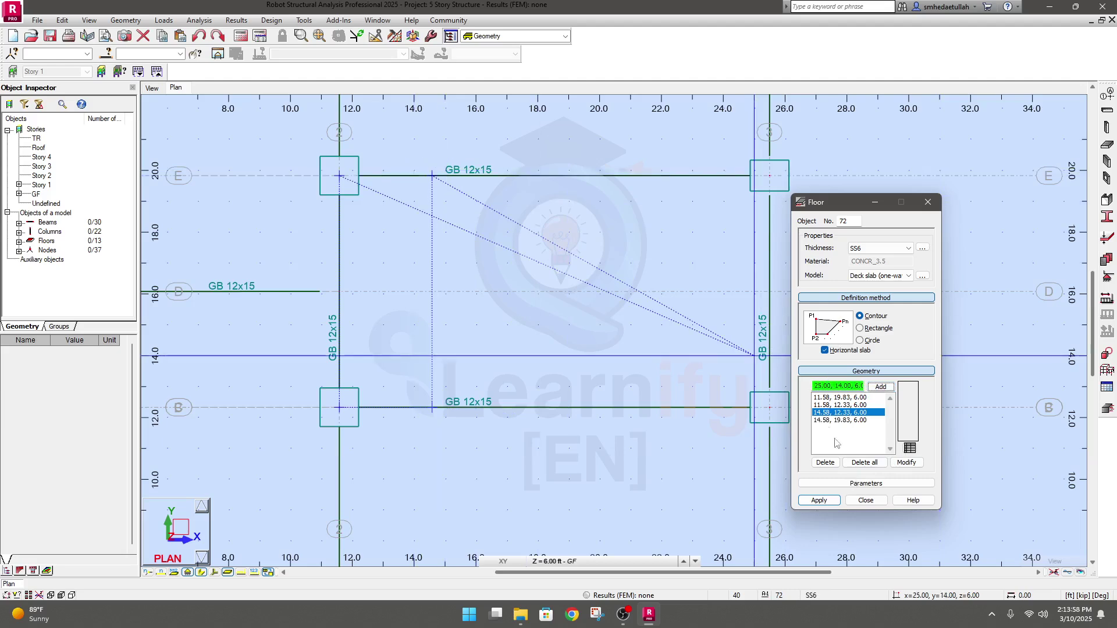
# Step: Create the 3 ft strip slab between B and E and show the 3D model view
pyautogui.click(819, 501)
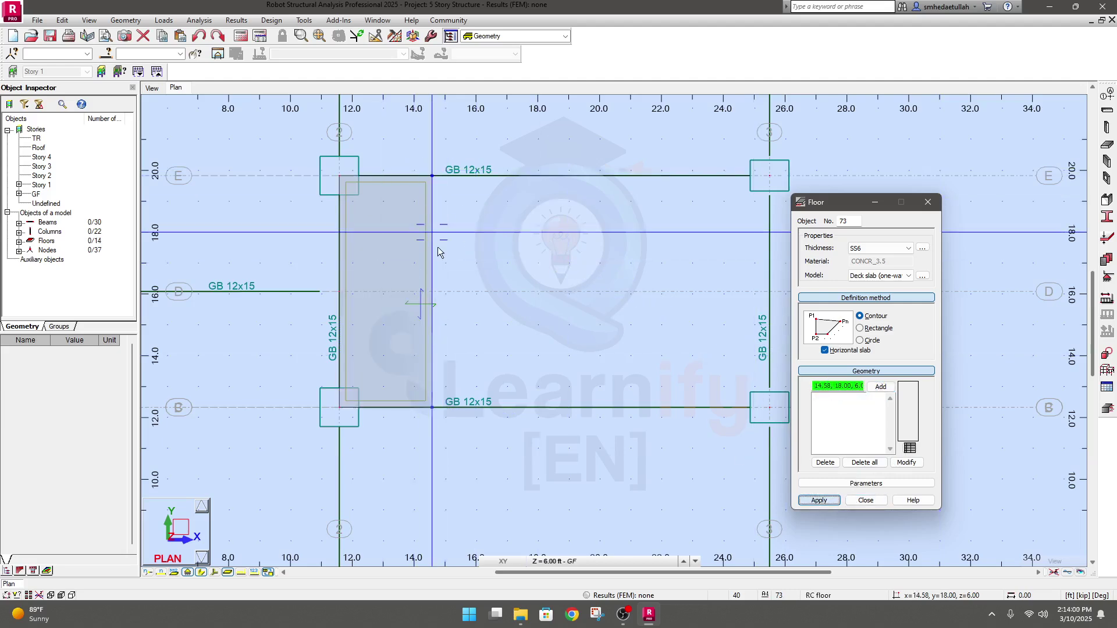
pyautogui.click(928, 202)
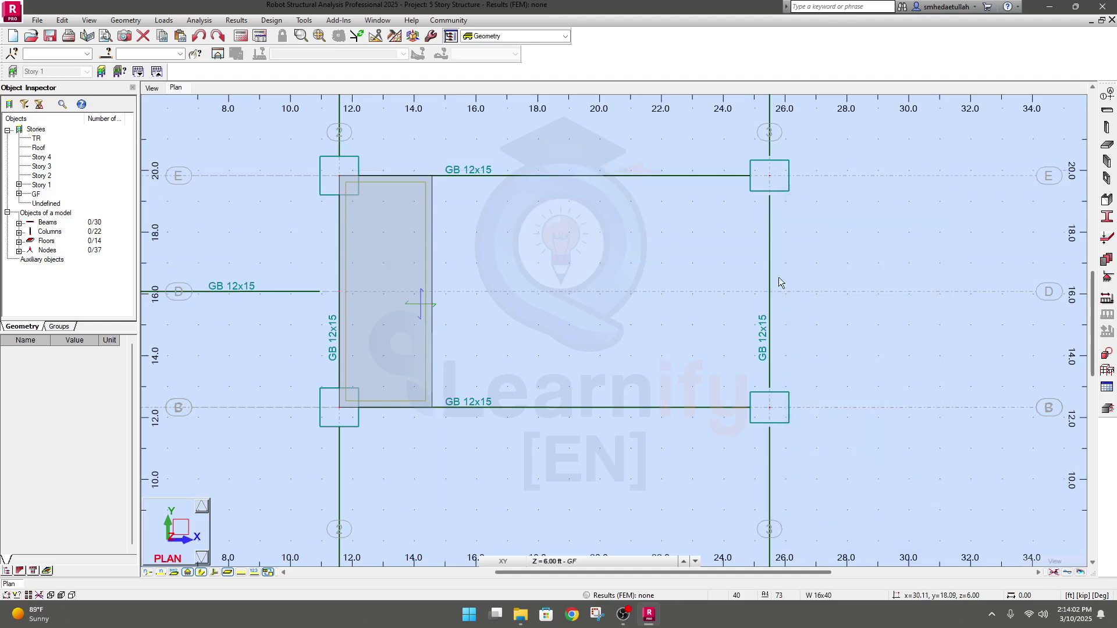
pyautogui.moveTo(400, 264); pyautogui.dragTo(392, 267, button='middle')
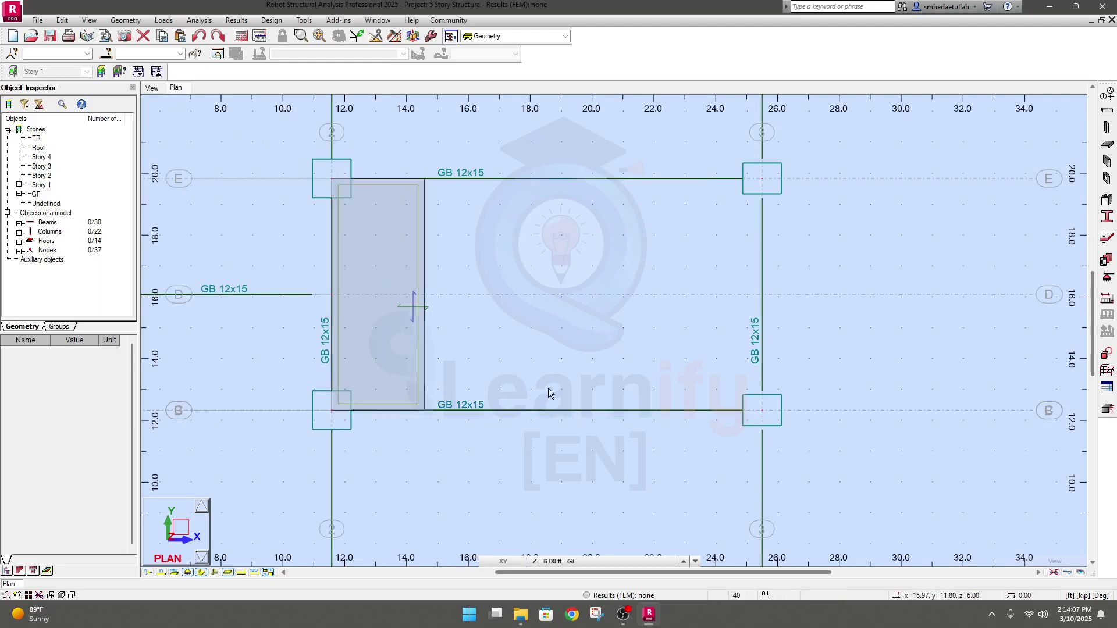
pyautogui.click(150, 87)
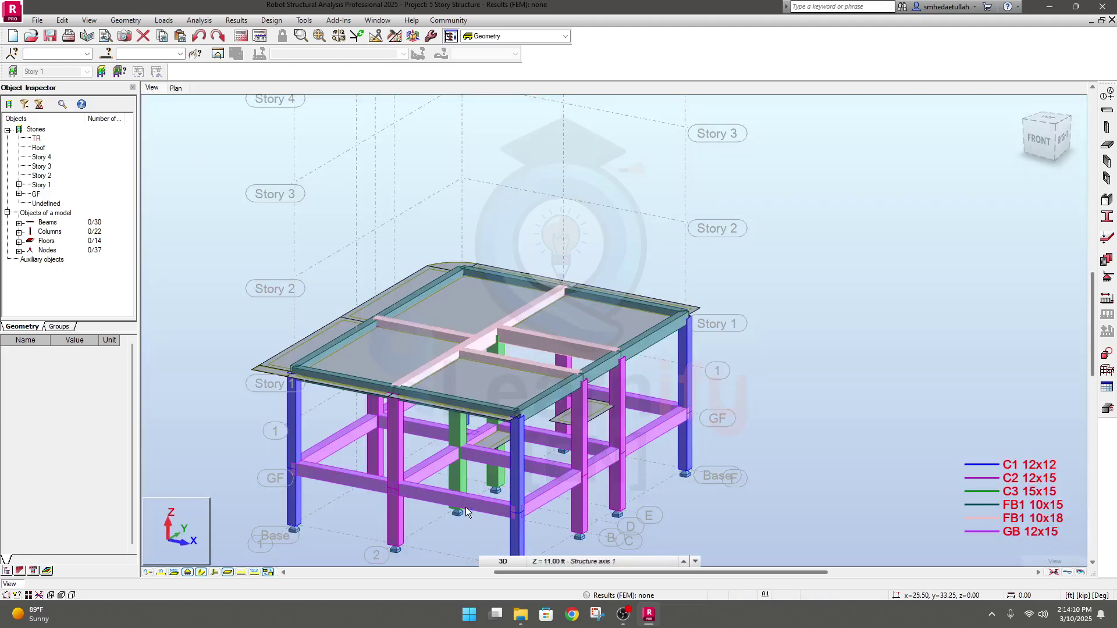
pyautogui.scroll(3, 465, 507)
pyautogui.scroll(2, 515, 410)
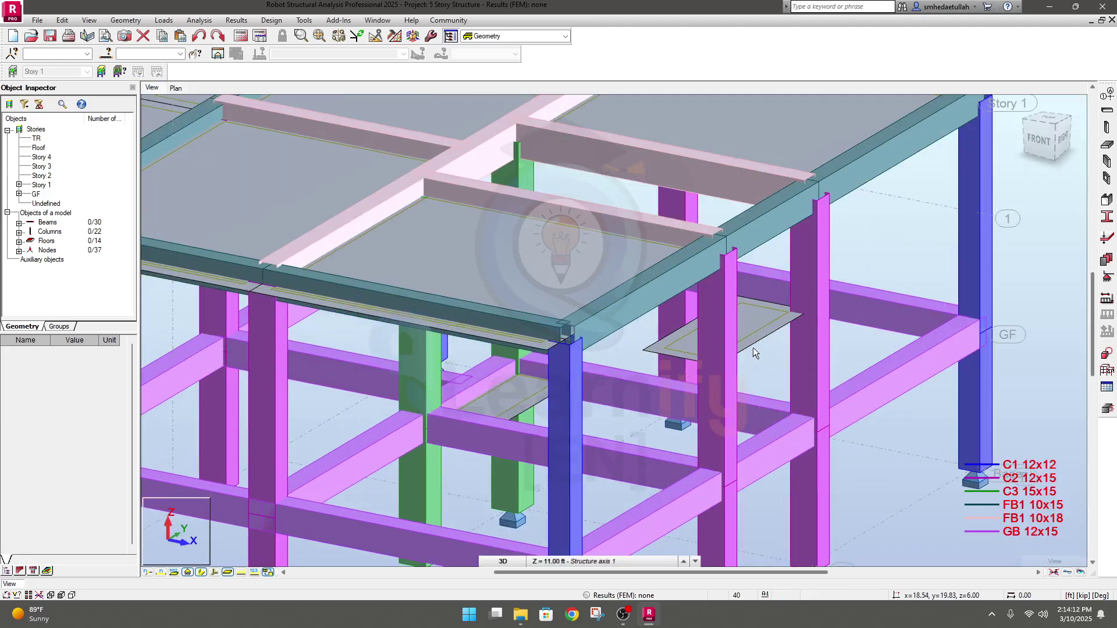
pyautogui.scroll(-1, 747, 354)
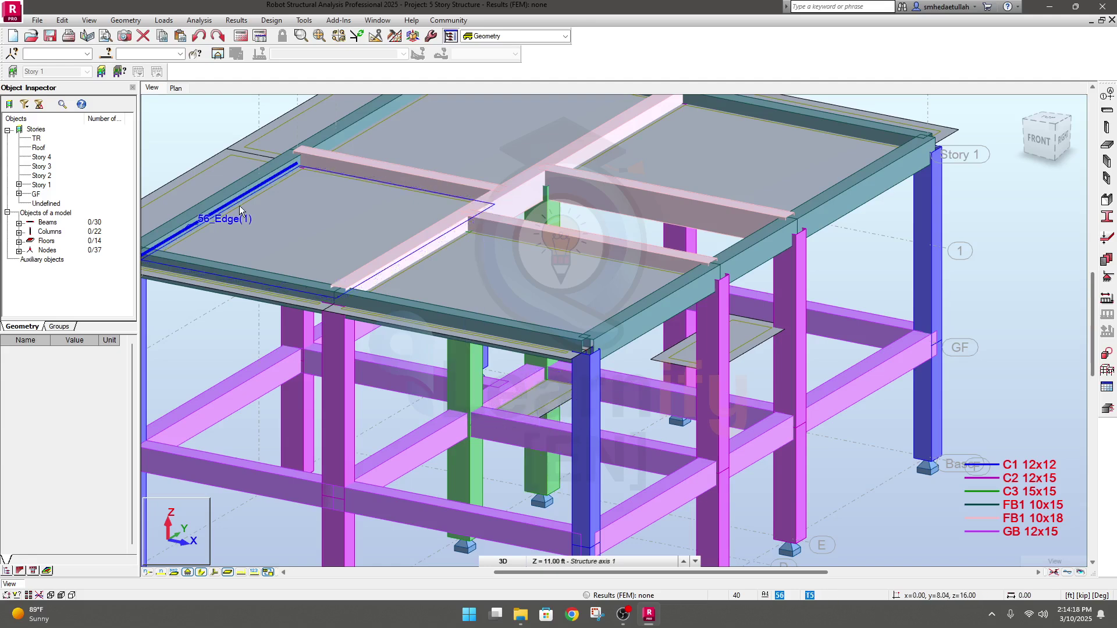
# Step: Select floor panel 72 in the 3D view to list its properties
pyautogui.click(537, 399)
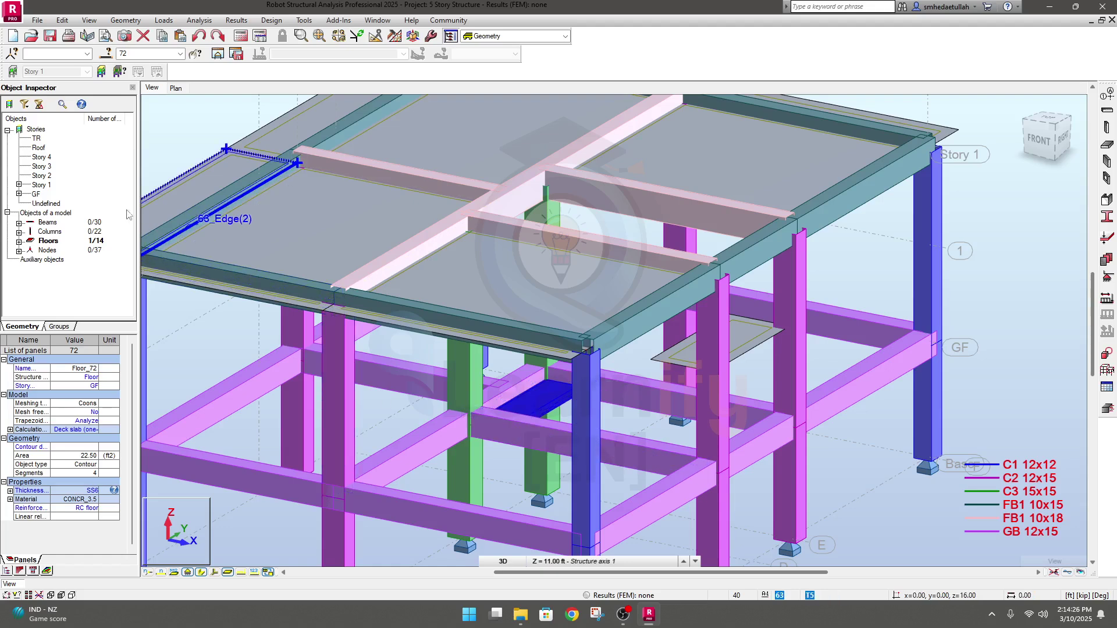
# Step: Open the Copy contents of the story dialog for the GF story
pyautogui.rightClick(35, 195)
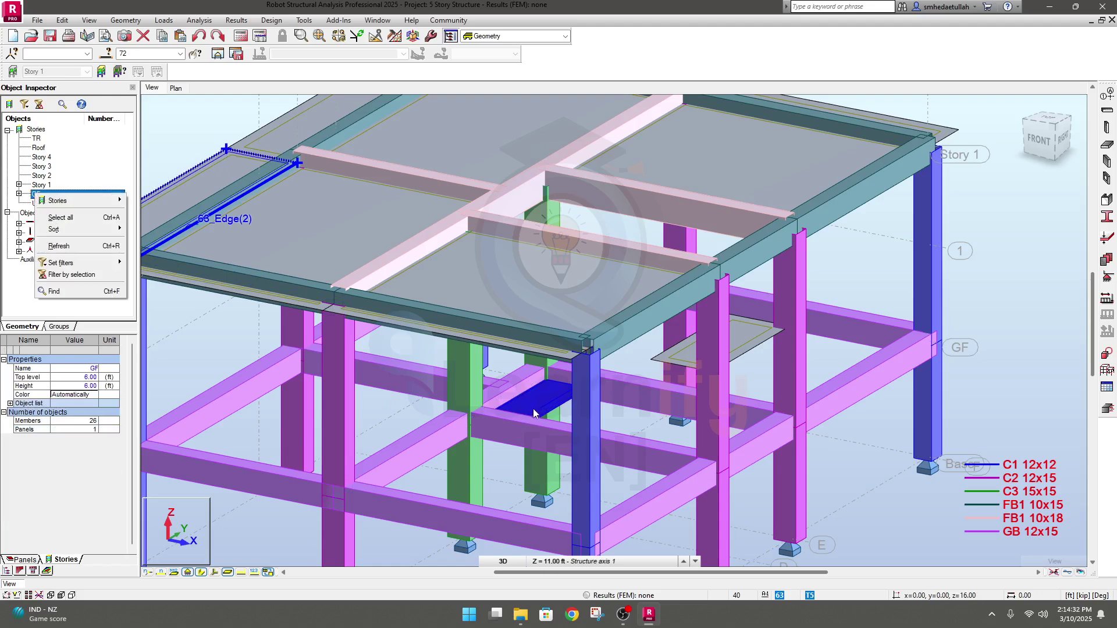
pyautogui.moveTo(89, 206)
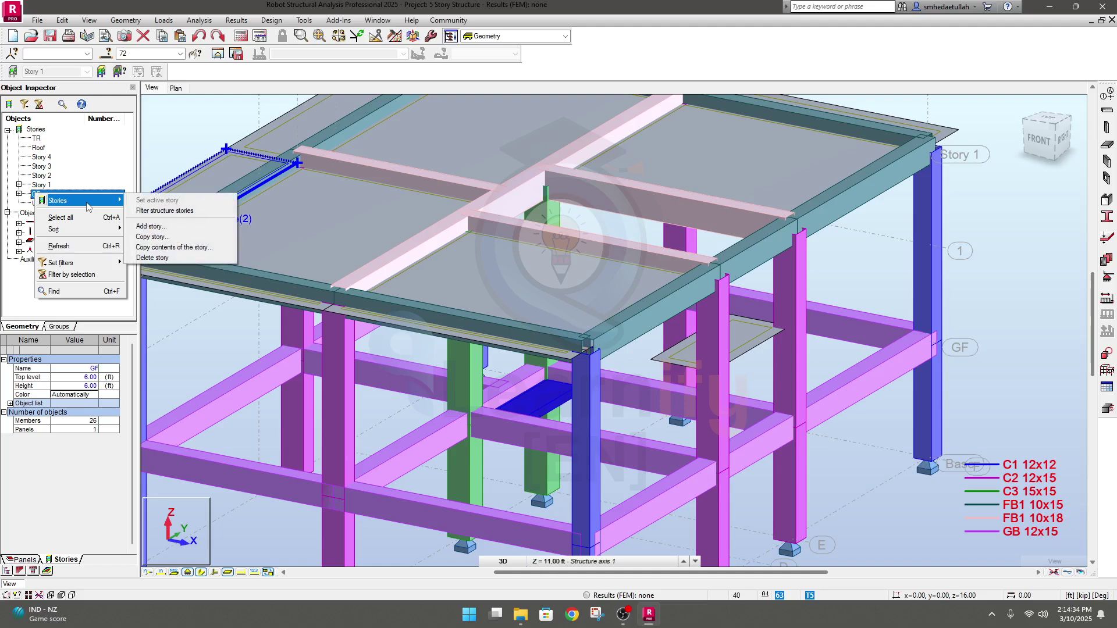
pyautogui.click(181, 248)
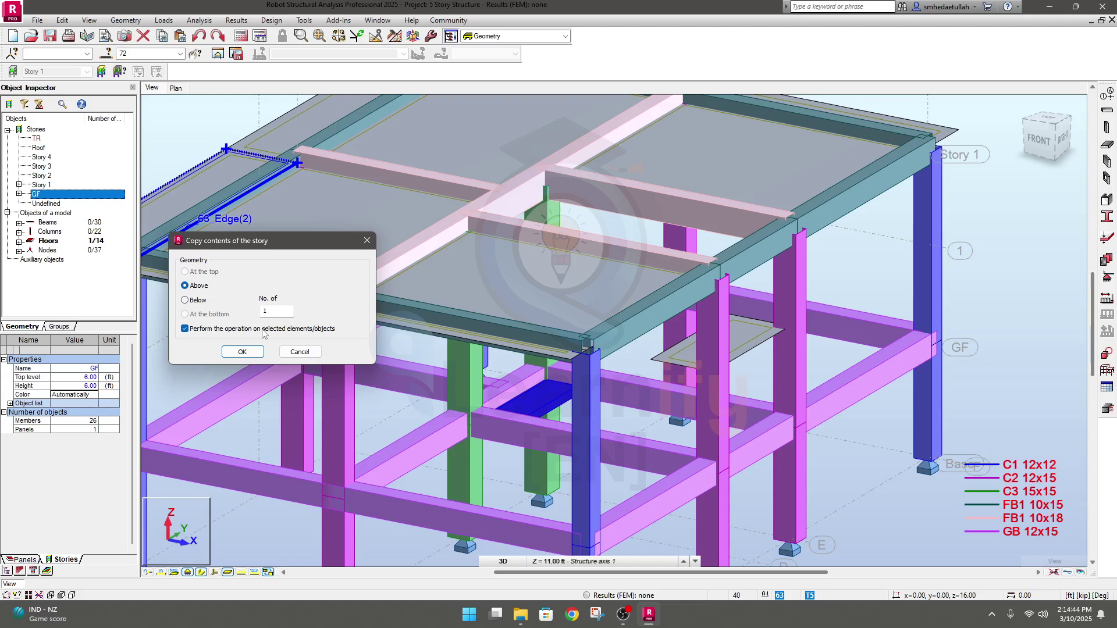
# Step: Copy the selected slab one story above GF, raising the floor count to 15
pyautogui.click(240, 352)
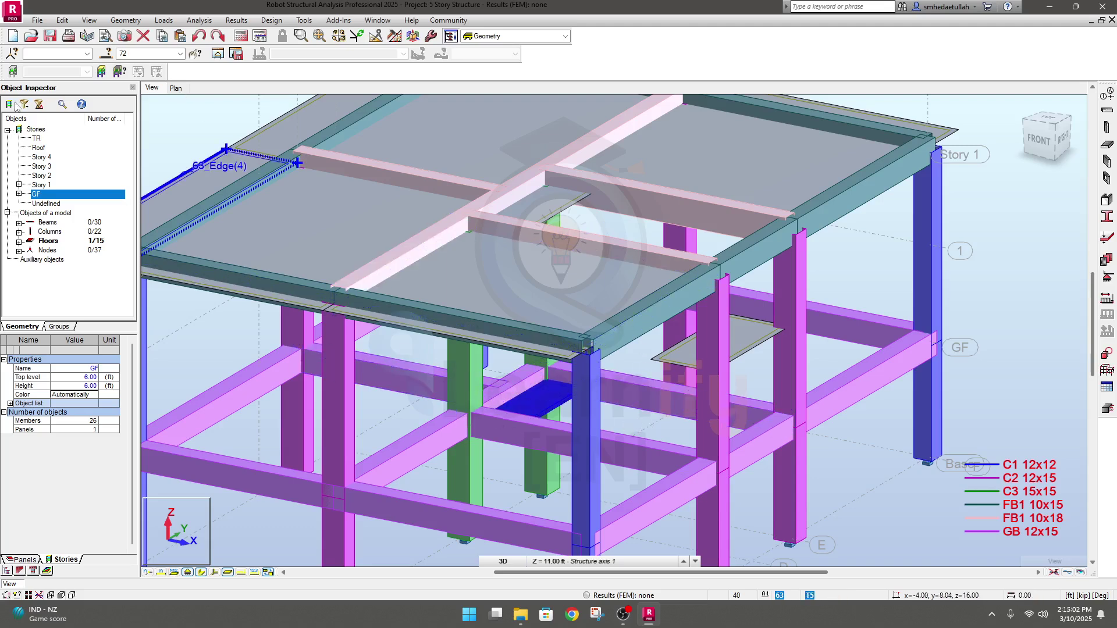
pyautogui.scroll(-3, 453, 431)
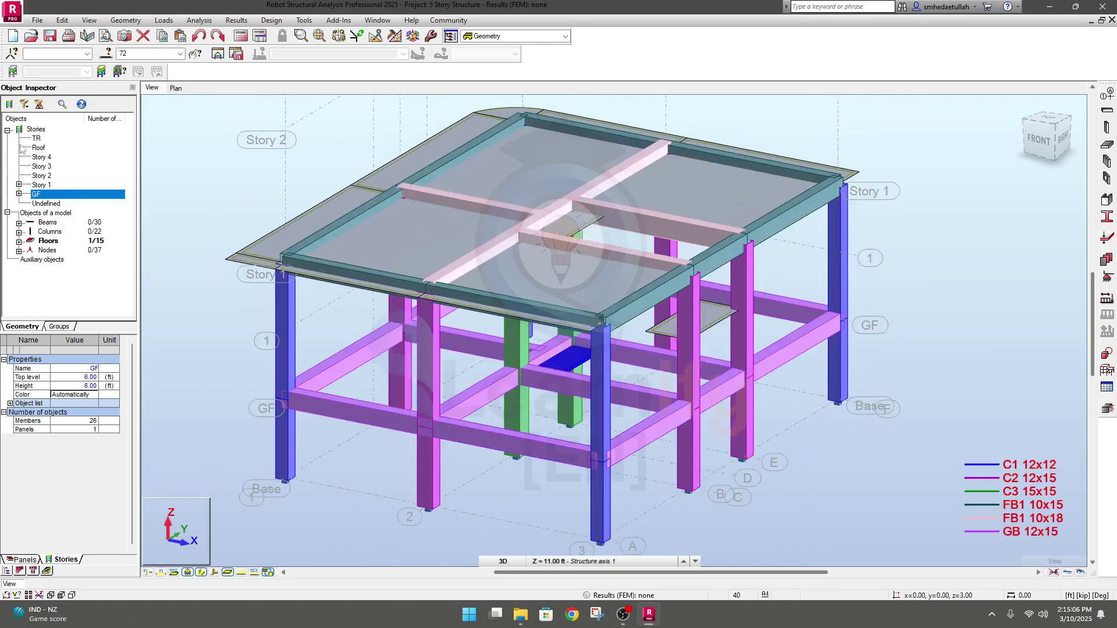
pyautogui.click(9, 105)
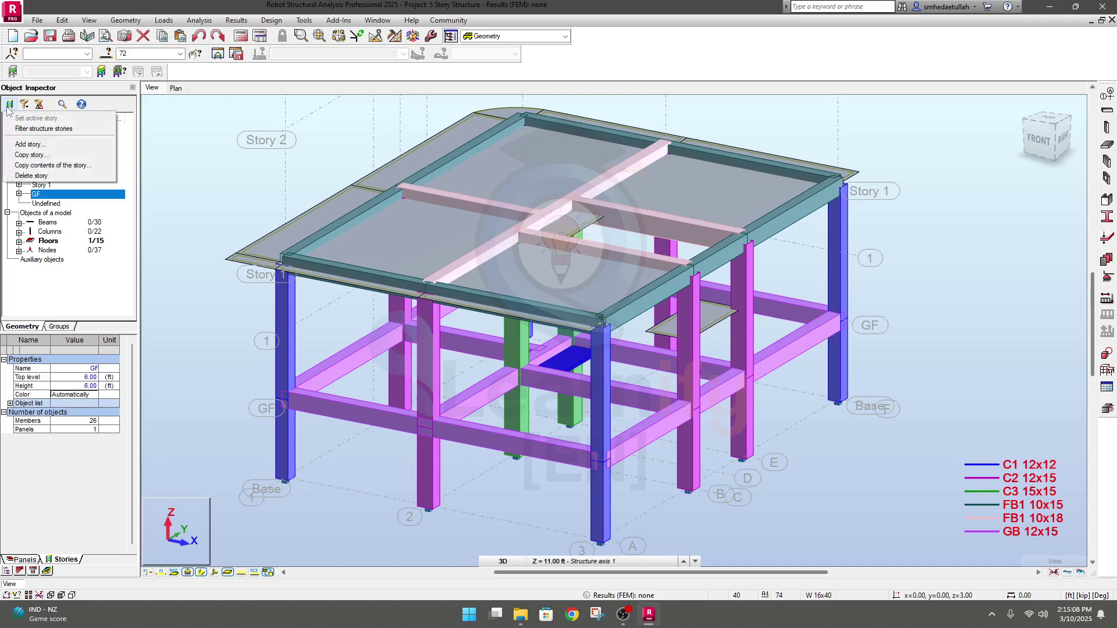
# Step: Set GF as the active story and zoom around its grade beams, columns and strip slab
pyautogui.click(28, 129)
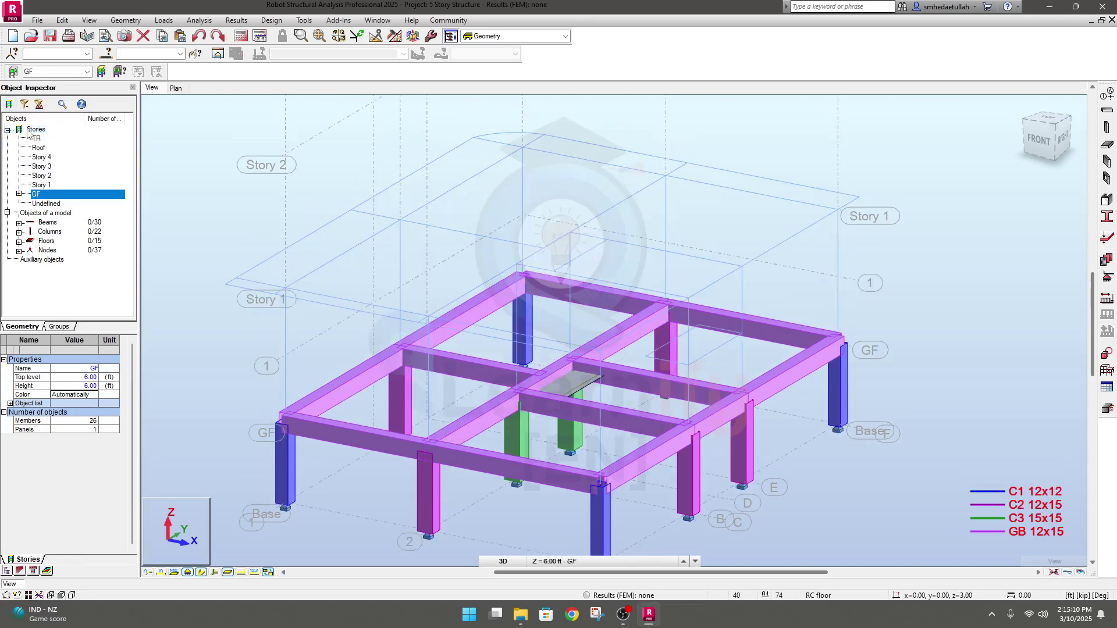
pyautogui.scroll(3, 651, 421)
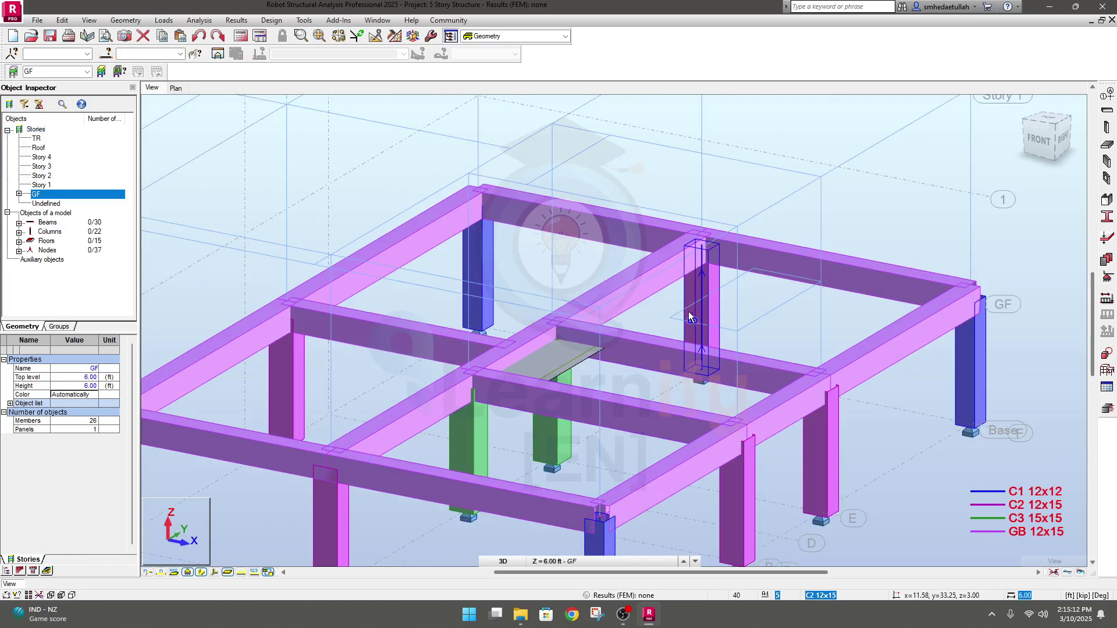
pyautogui.scroll(3, 562, 369)
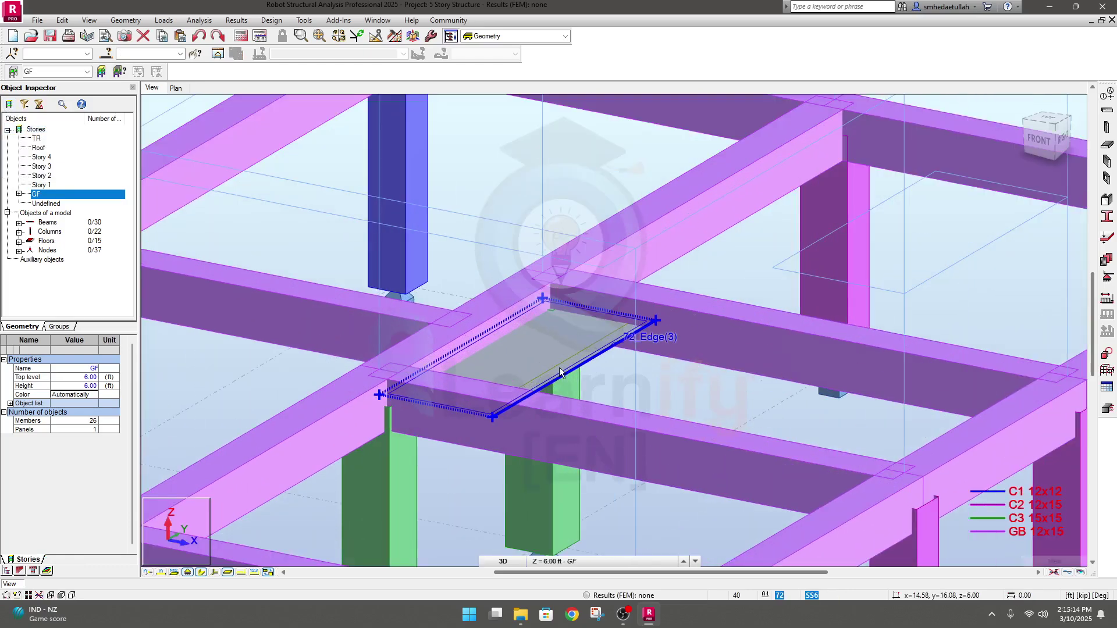
pyautogui.scroll(-3, 559, 367)
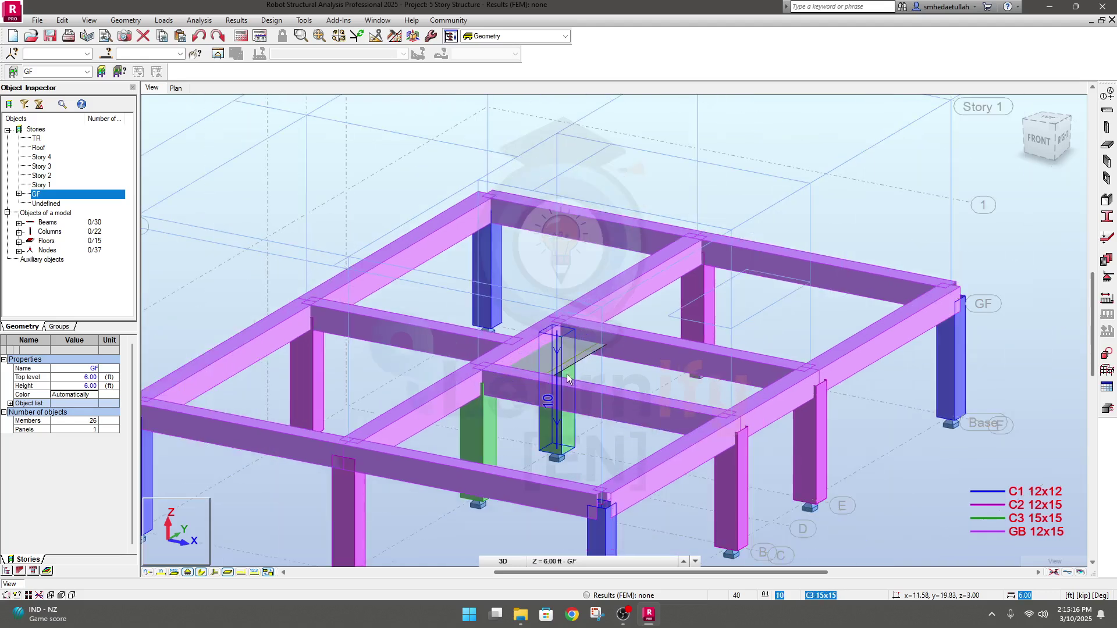
# Step: Review the member and panel filling options in the Display settings, then cancel
pyautogui.click(88, 20)
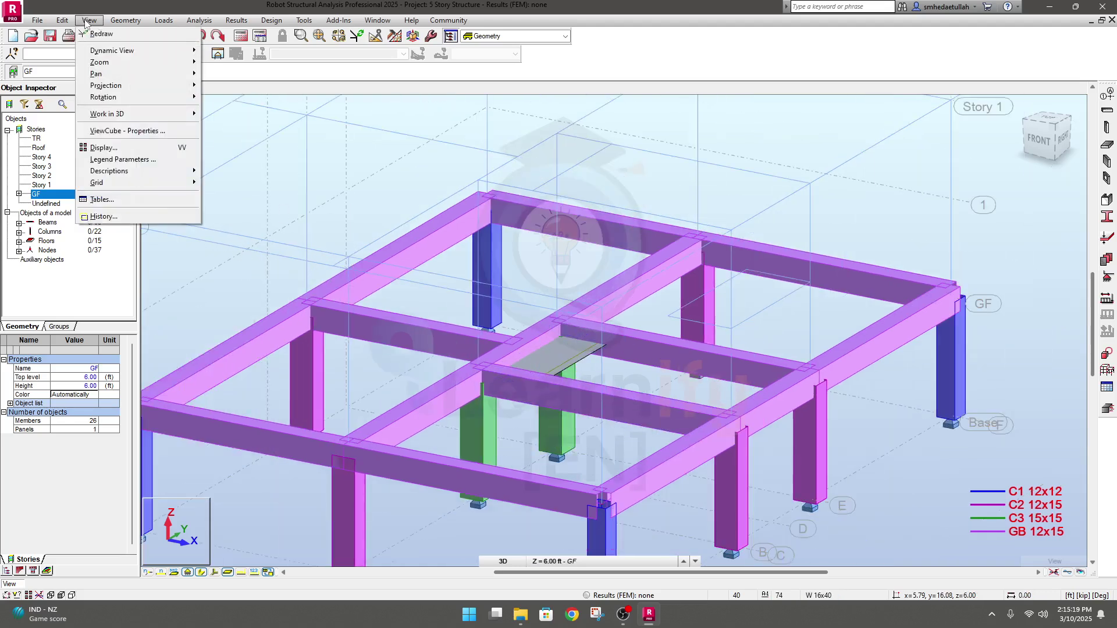
pyautogui.click(116, 149)
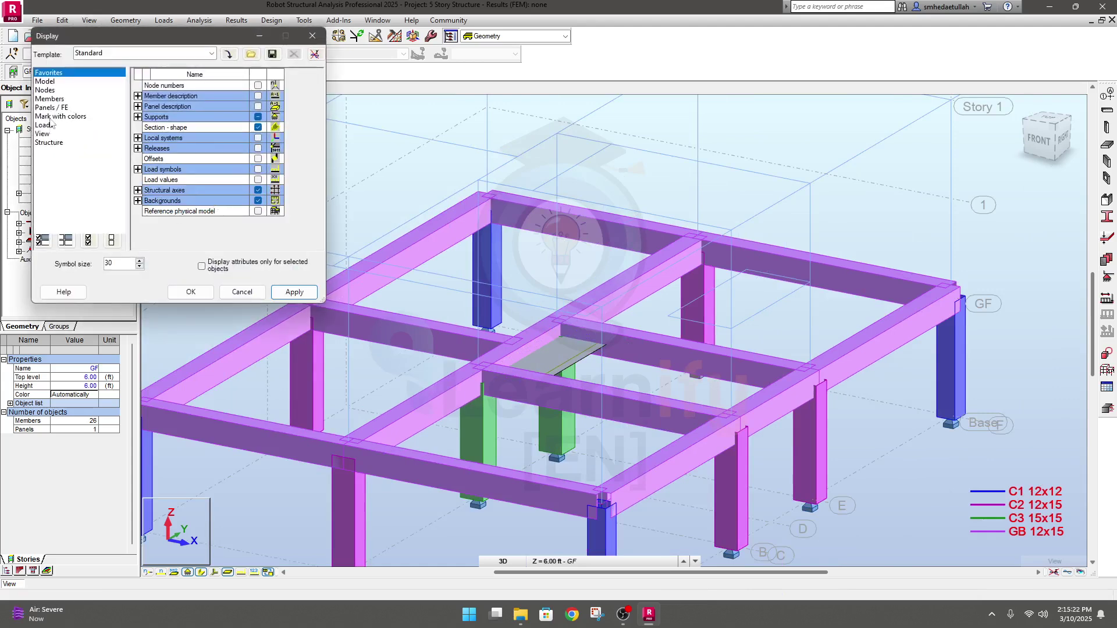
pyautogui.click(55, 99)
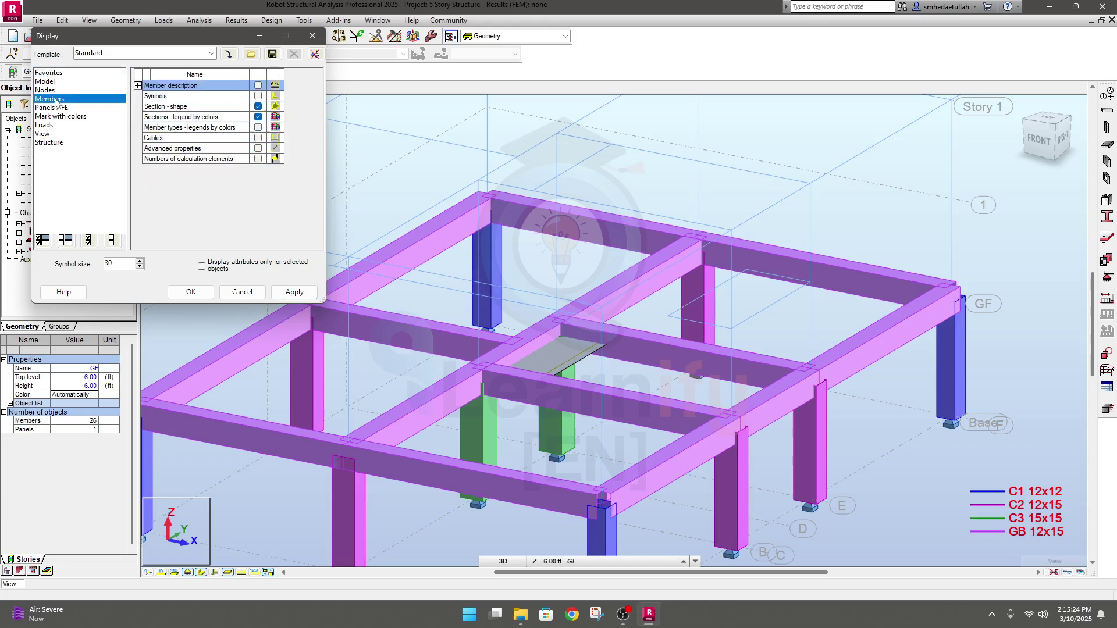
pyautogui.click(56, 107)
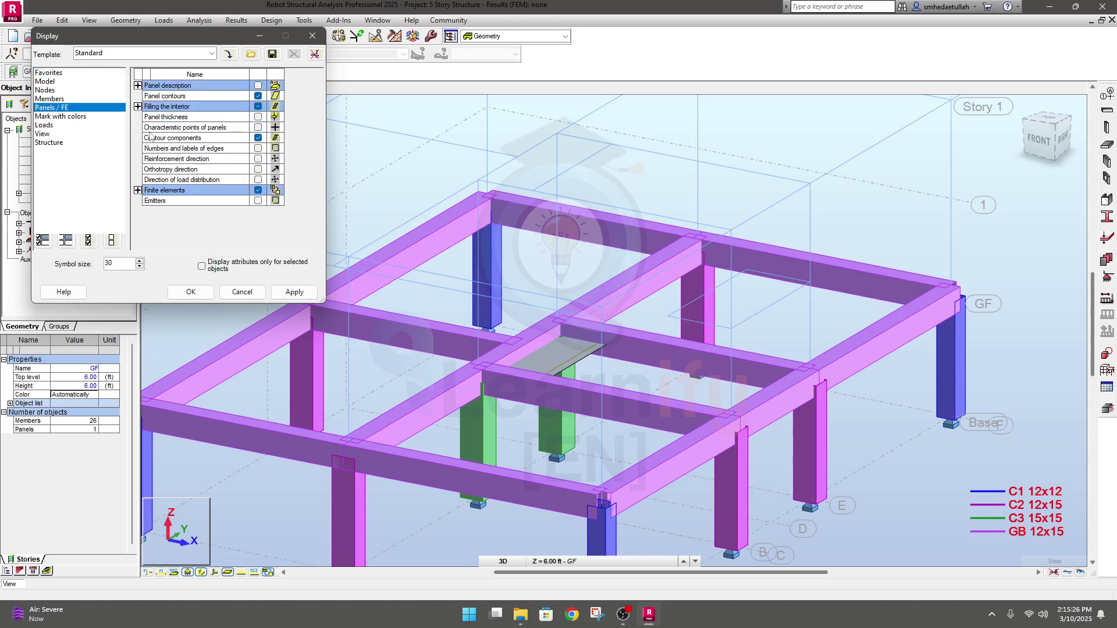
pyautogui.click(139, 106)
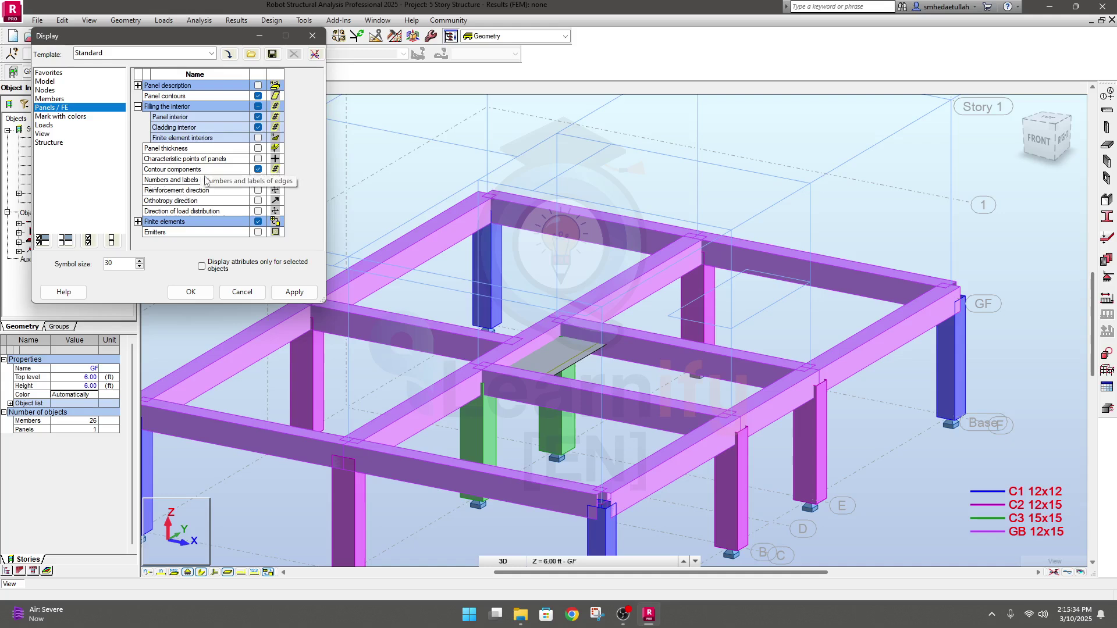
pyautogui.click(242, 292)
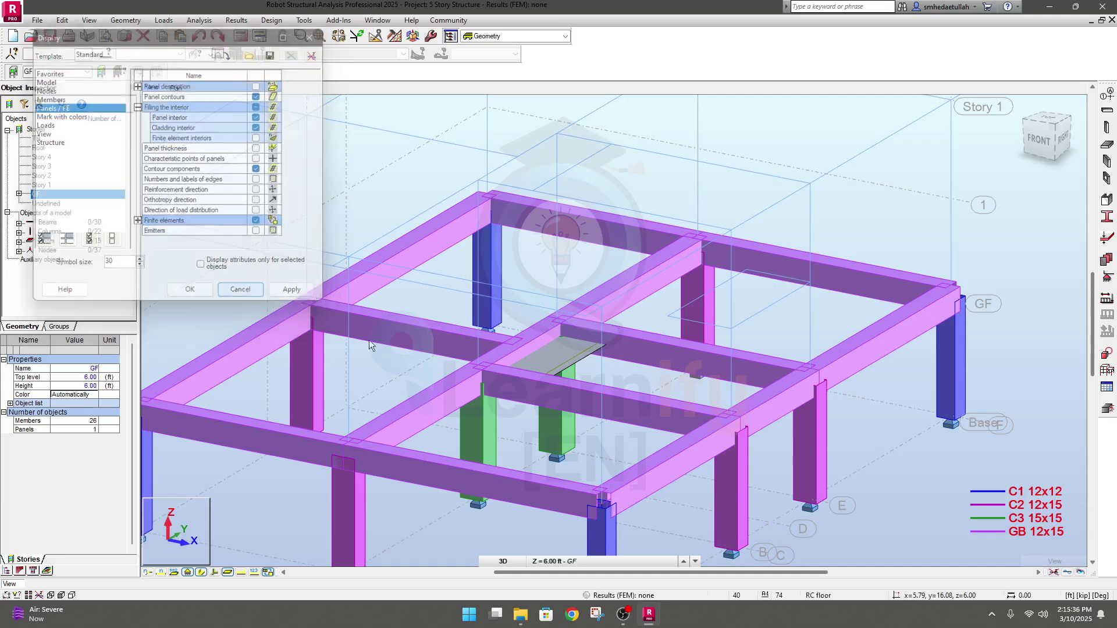
# Step: Switch the working level to Story 1 at 16.00 ft from the story selector
pyautogui.scroll(4, 585, 366)
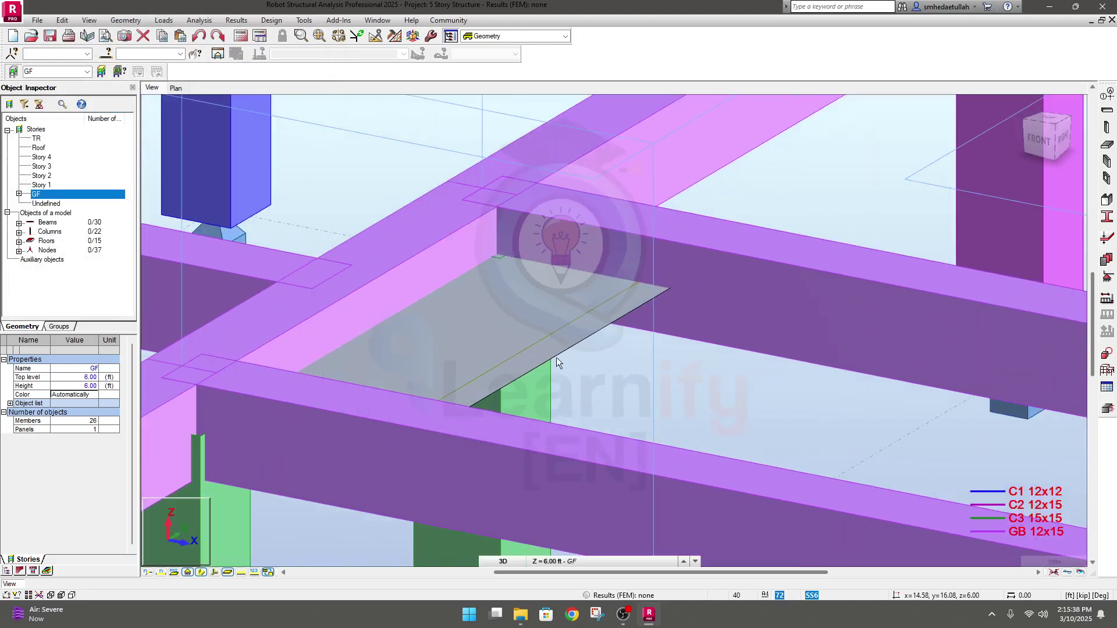
pyautogui.scroll(-4, 562, 359)
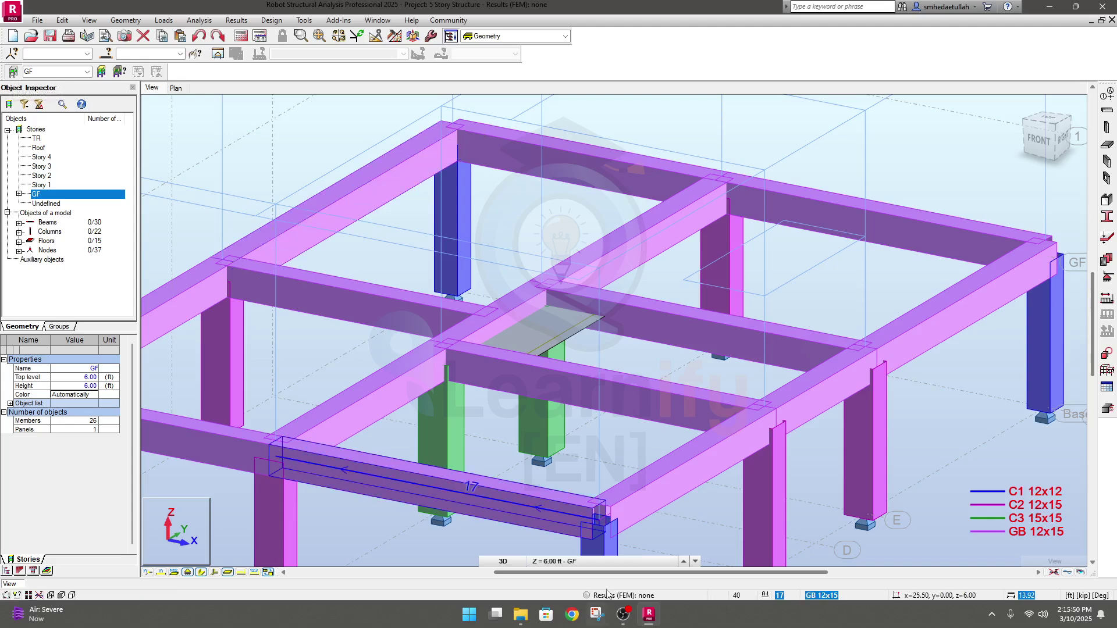
pyautogui.click(611, 562)
pyautogui.click(684, 561)
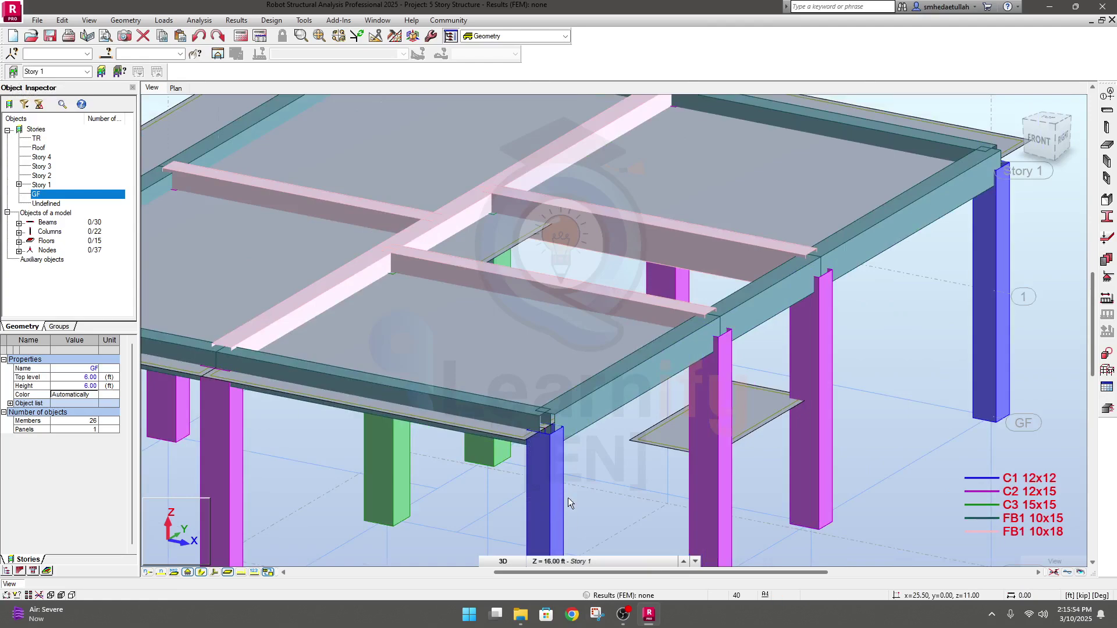
# Step: Orbit the model and switch the bar display to lines so the slabs stand clear
pyautogui.keyDown('shift'); pyautogui.moveTo(558, 499); pyautogui.dragTo(653, 391, button='middle'); pyautogui.keyUp('shift')
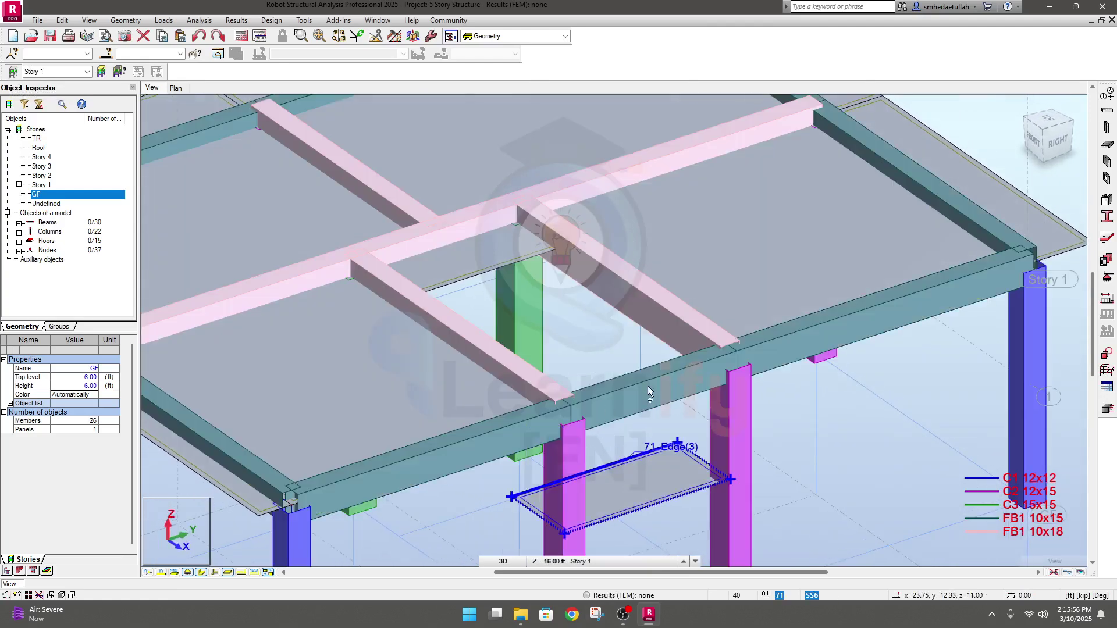
pyautogui.keyDown('shift'); pyautogui.moveTo(823, 407); pyautogui.dragTo(778, 411, button='middle'); pyautogui.keyUp('shift')
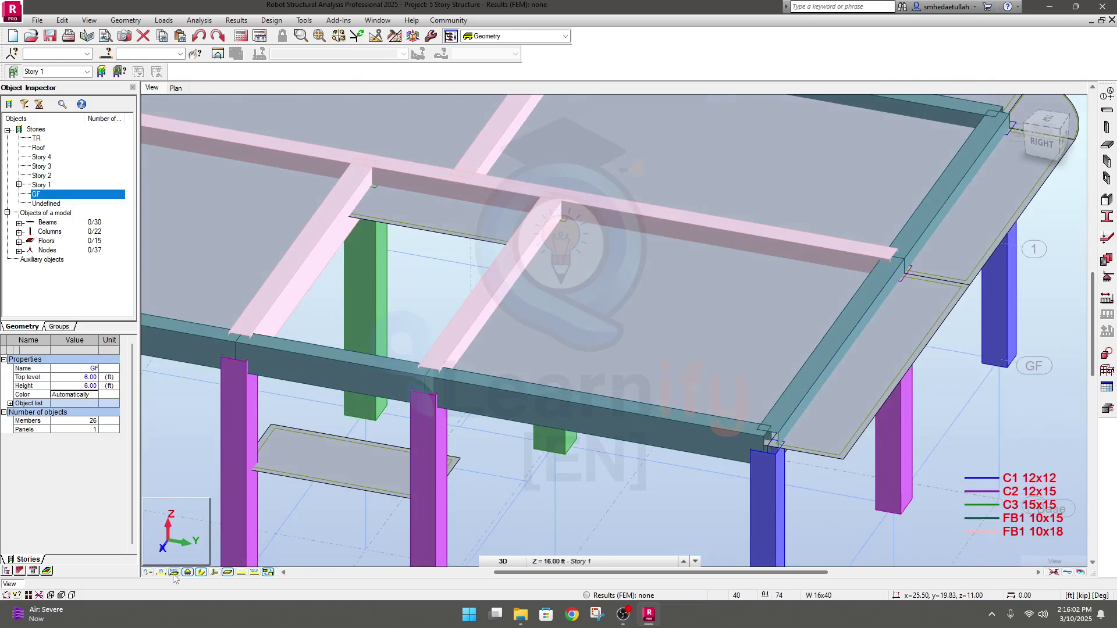
pyautogui.click(201, 572)
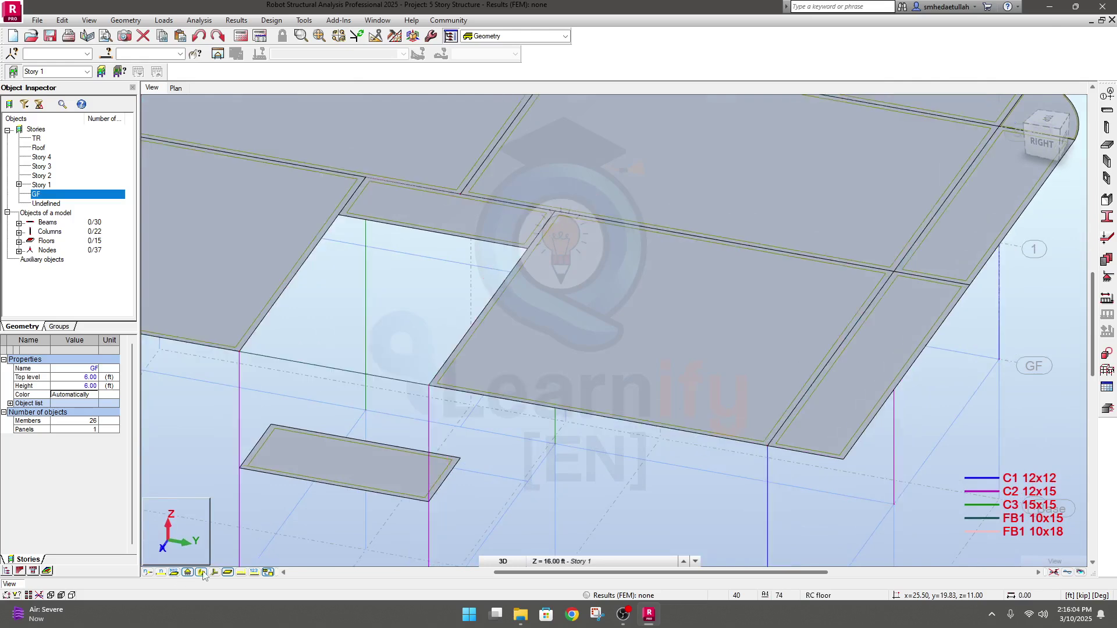
pyautogui.keyDown('shift'); pyautogui.moveTo(171, 431); pyautogui.dragTo(240, 437, button='middle'); pyautogui.keyUp('shift')
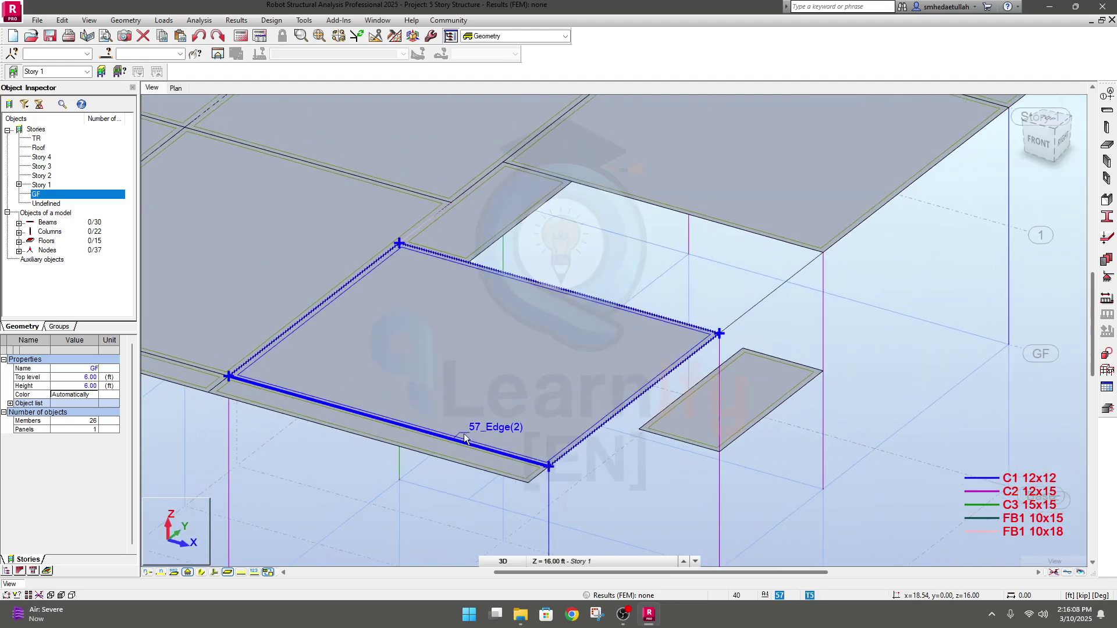
# Step: Start a new SS6 floor slab, No. 74, near the stair opening with the horizontal option off
pyautogui.moveTo(644, 479); pyautogui.dragTo(599, 486, button='middle')
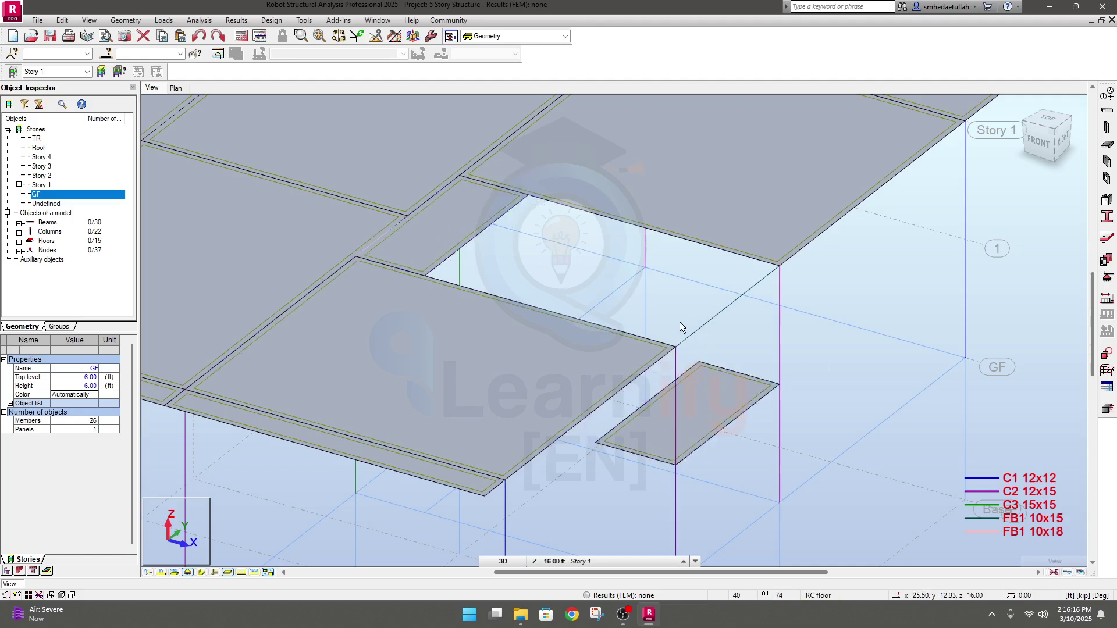
pyautogui.click(1107, 146)
pyautogui.moveTo(830, 208); pyautogui.dragTo(871, 194)
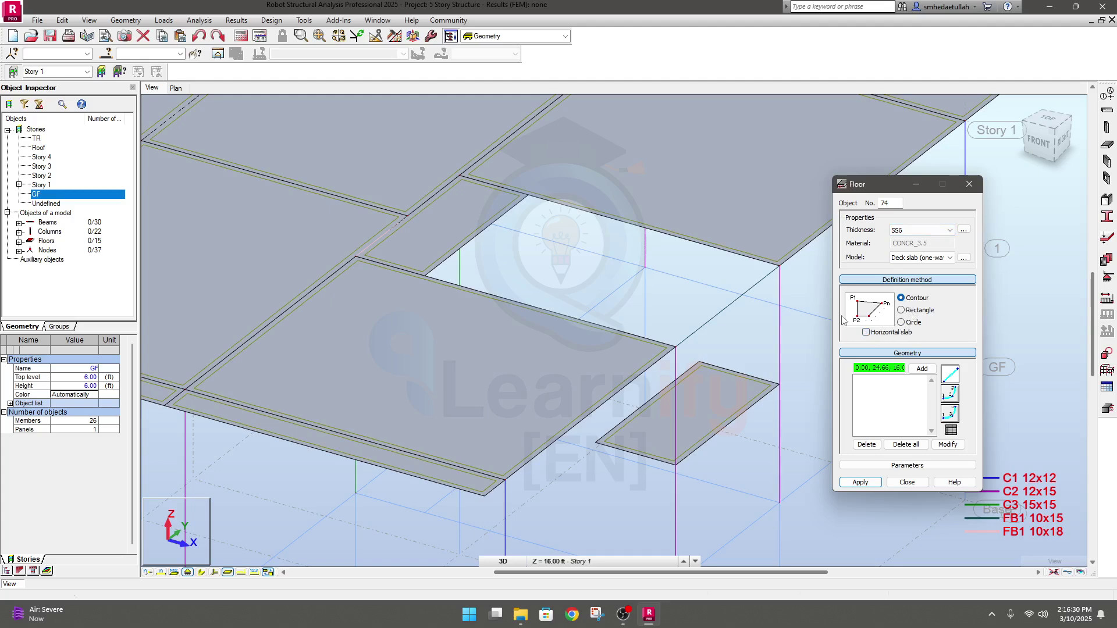
# Step: Create floor 74 from two corners at 16 ft down to two corners on the 11 ft landing
pyautogui.click(476, 235)
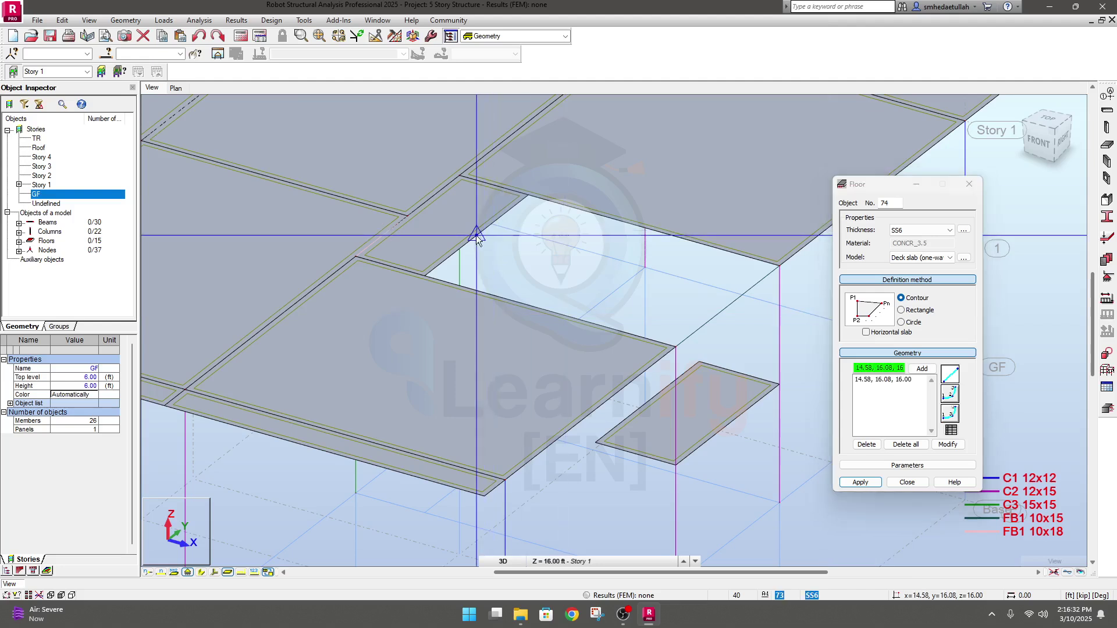
pyautogui.click(529, 199)
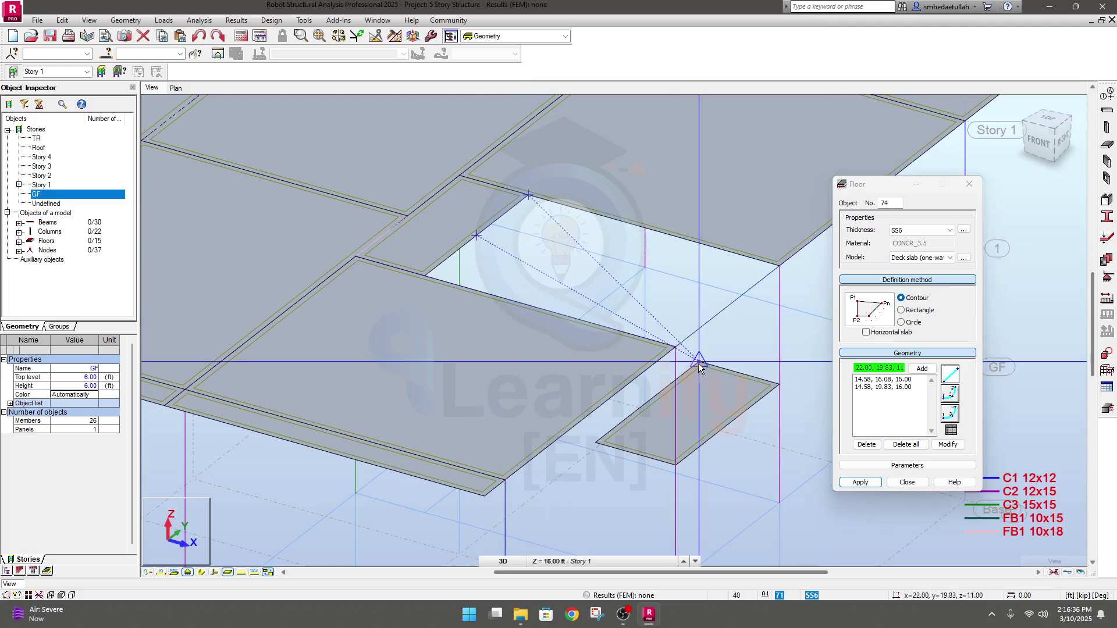
pyautogui.scroll(5, 699, 363)
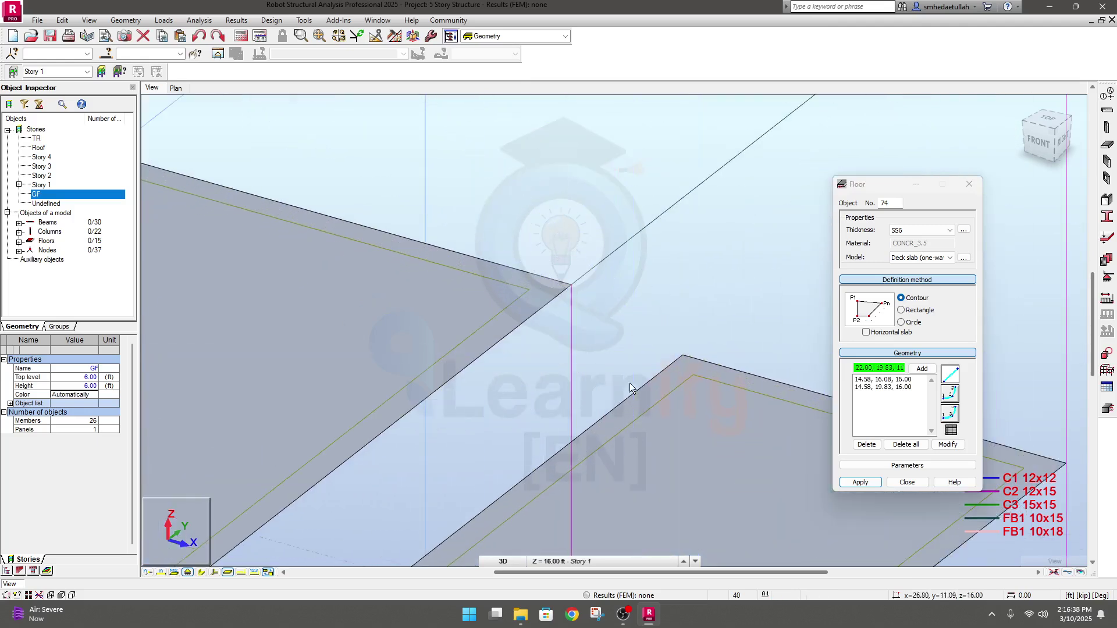
pyautogui.click(682, 359)
pyautogui.scroll(-2, 697, 330)
pyautogui.scroll(2, 703, 326)
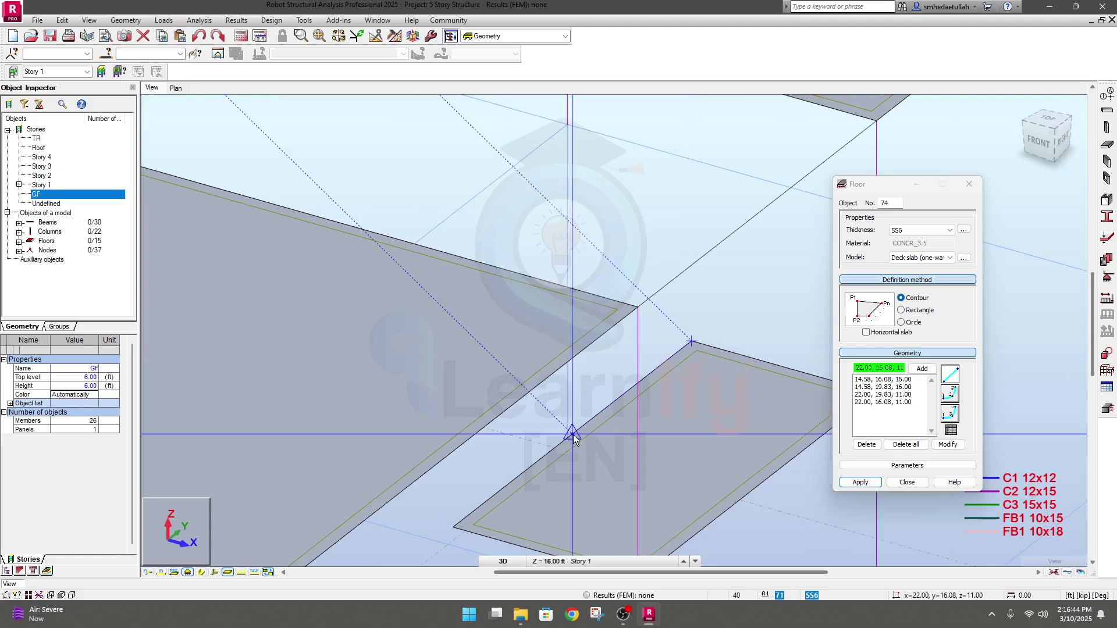
pyautogui.click(860, 482)
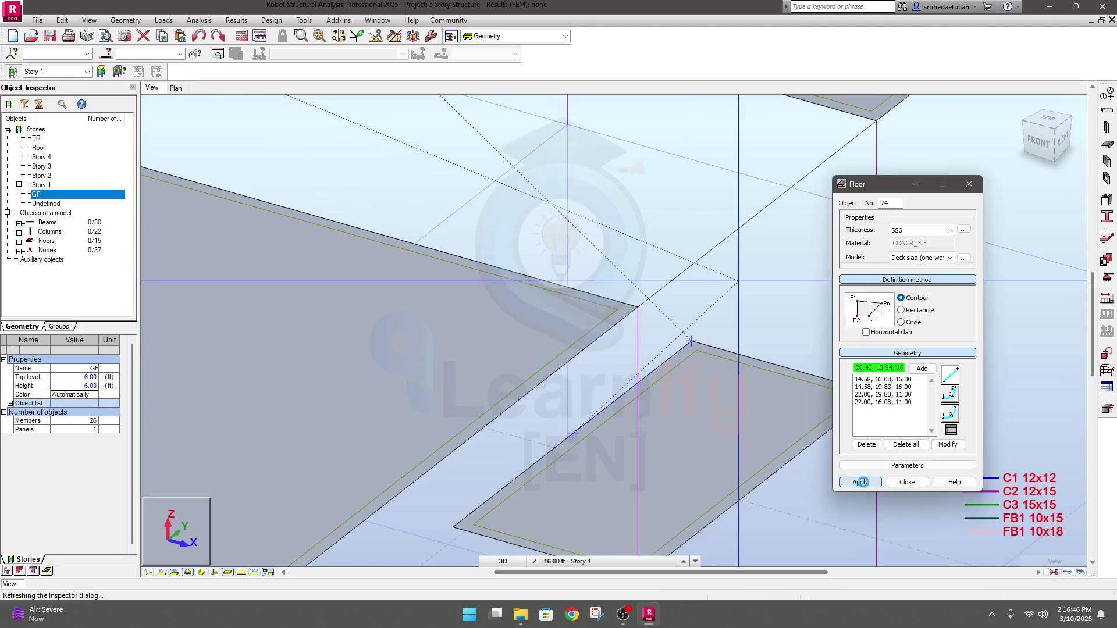
pyautogui.scroll(-5, 417, 213)
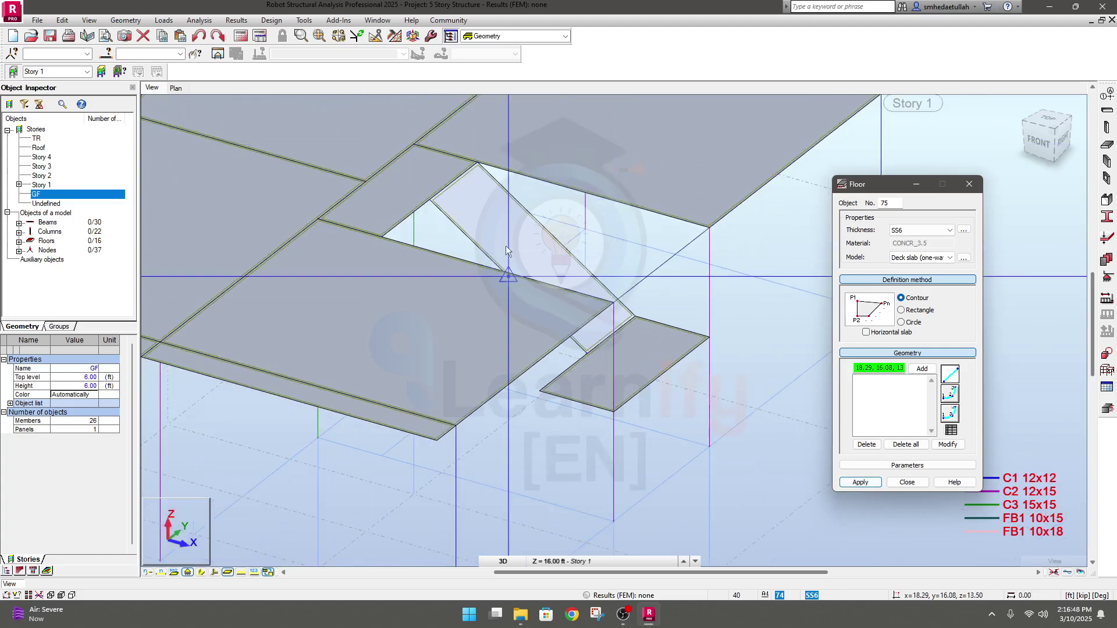
# Step: Create floor 75 sloping from the 11 ft landing corners down to two GF corners
pyautogui.scroll(2, 496, 442)
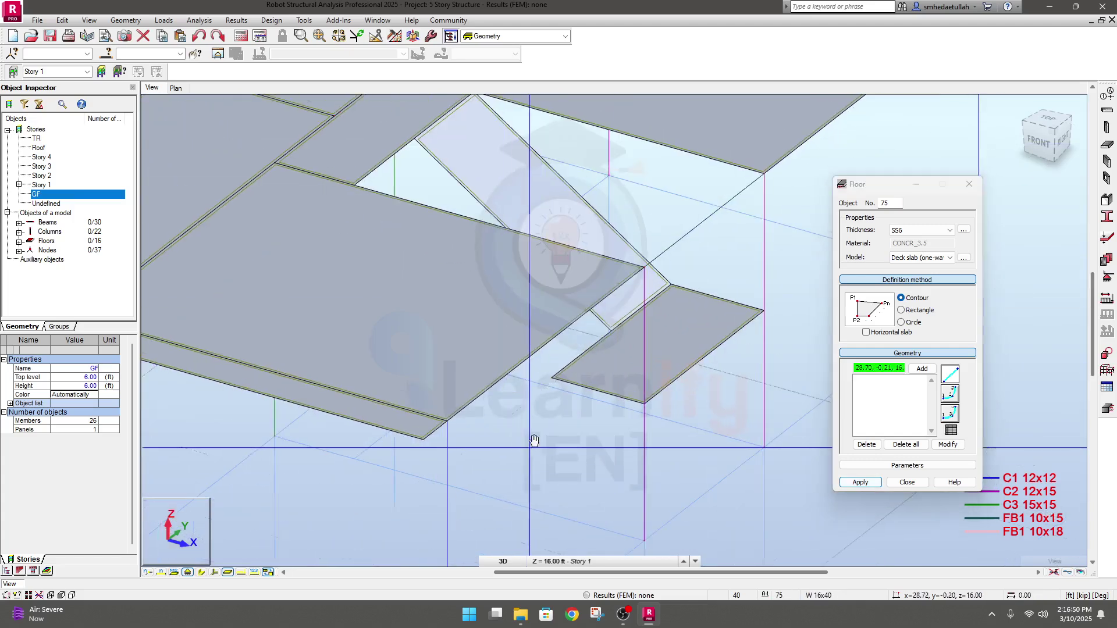
pyautogui.scroll(2, 633, 327)
pyautogui.moveTo(633, 327); pyautogui.dragTo(582, 360, button='middle')
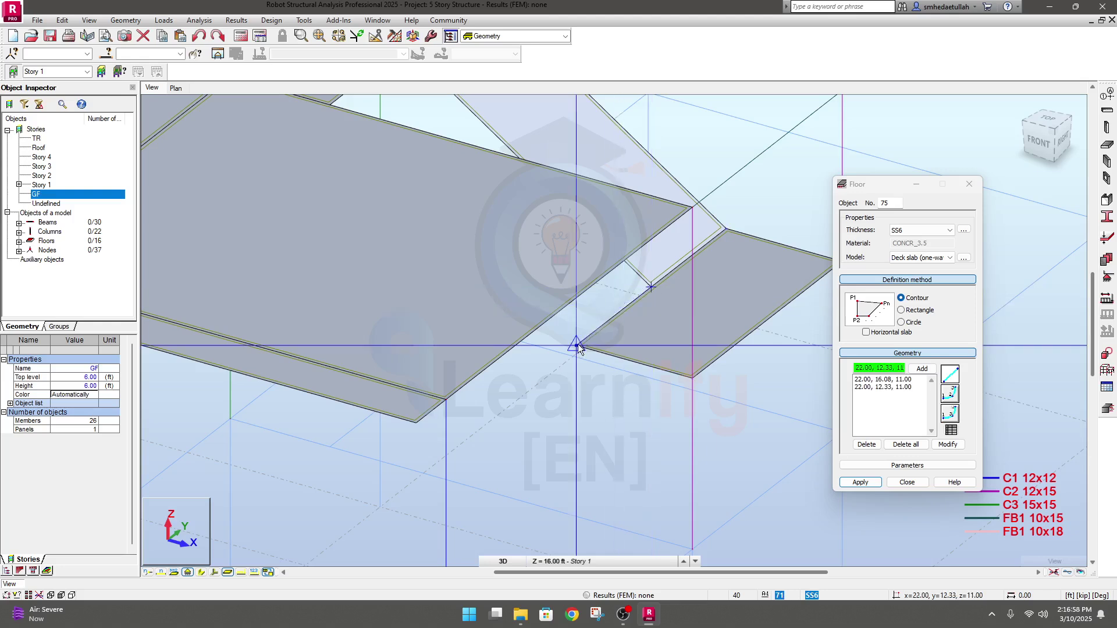
pyautogui.click(696, 561)
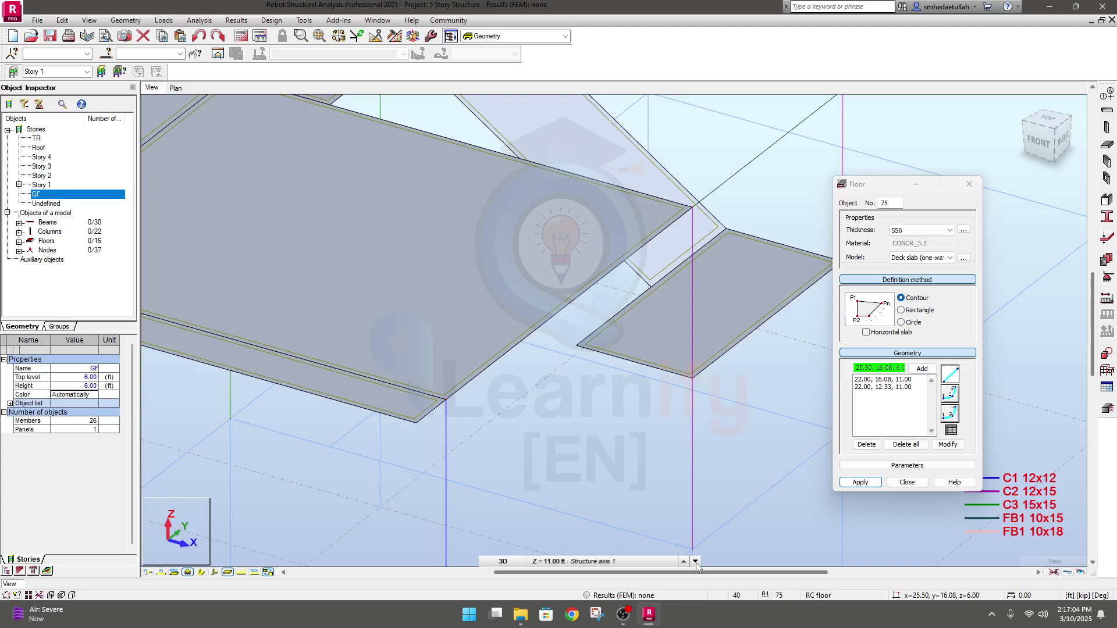
pyautogui.click(696, 561)
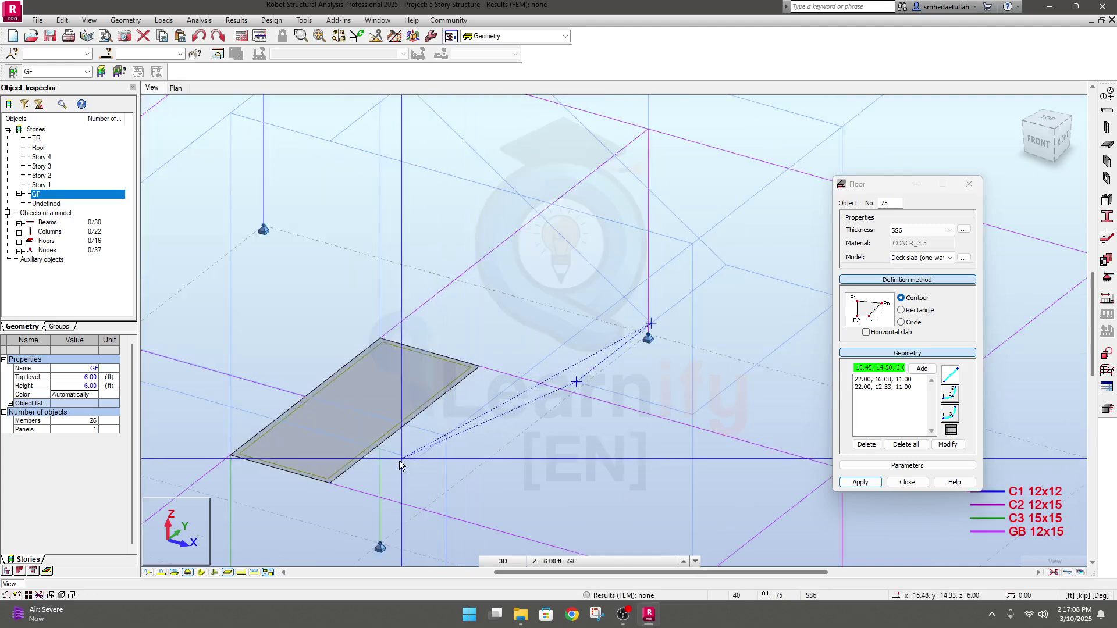
pyautogui.scroll(2, 399, 460)
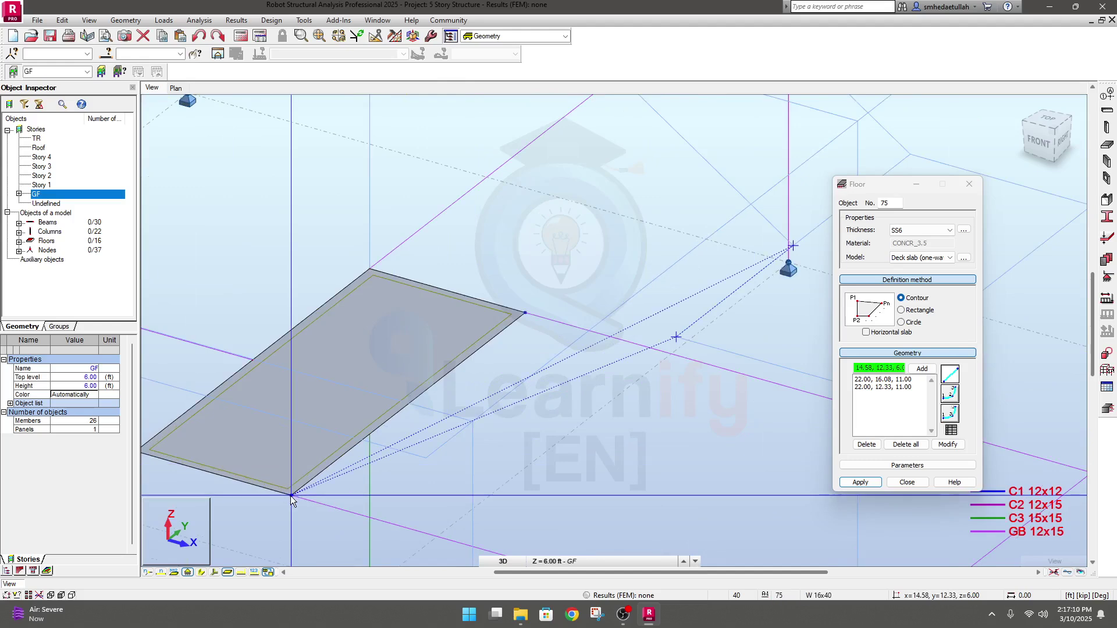
pyautogui.click(291, 496)
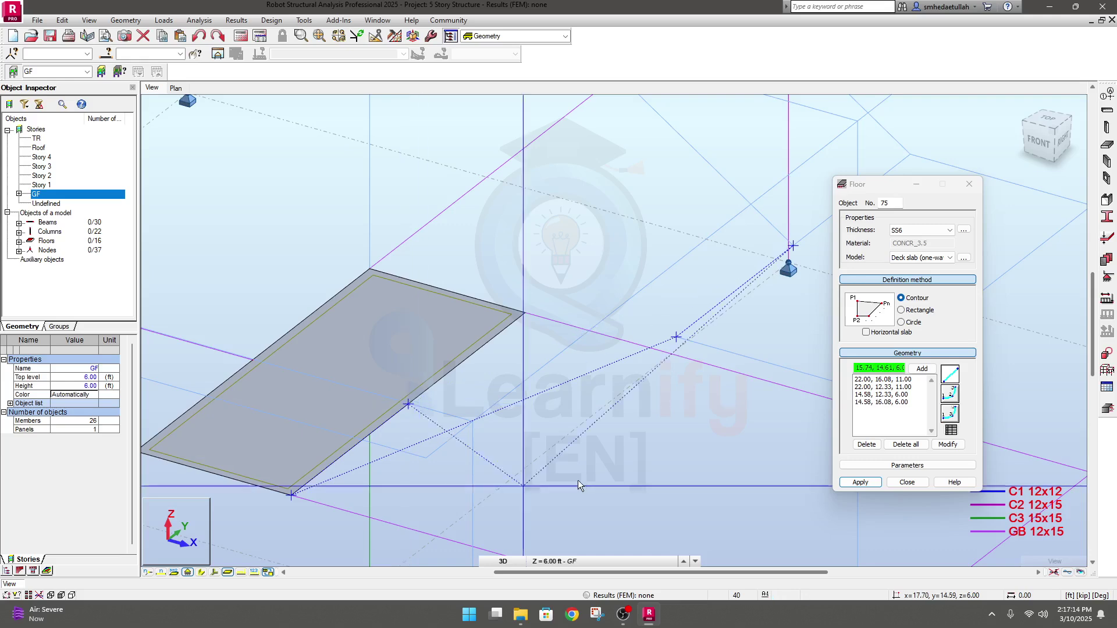
pyautogui.click(868, 485)
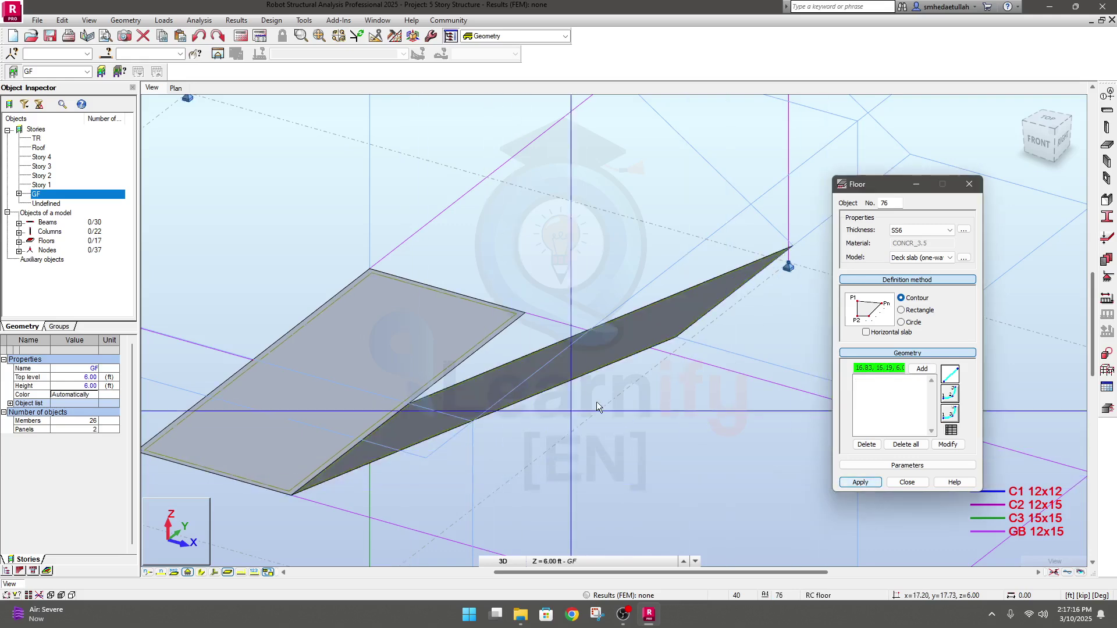
pyautogui.scroll(-3, 599, 407)
# Step: Turn off Filter structure stories in the Object Inspector so all stories display
pyautogui.keyDown('shift'); pyautogui.moveTo(371, 512); pyautogui.dragTo(460, 504, button='middle'); pyautogui.keyUp('shift')
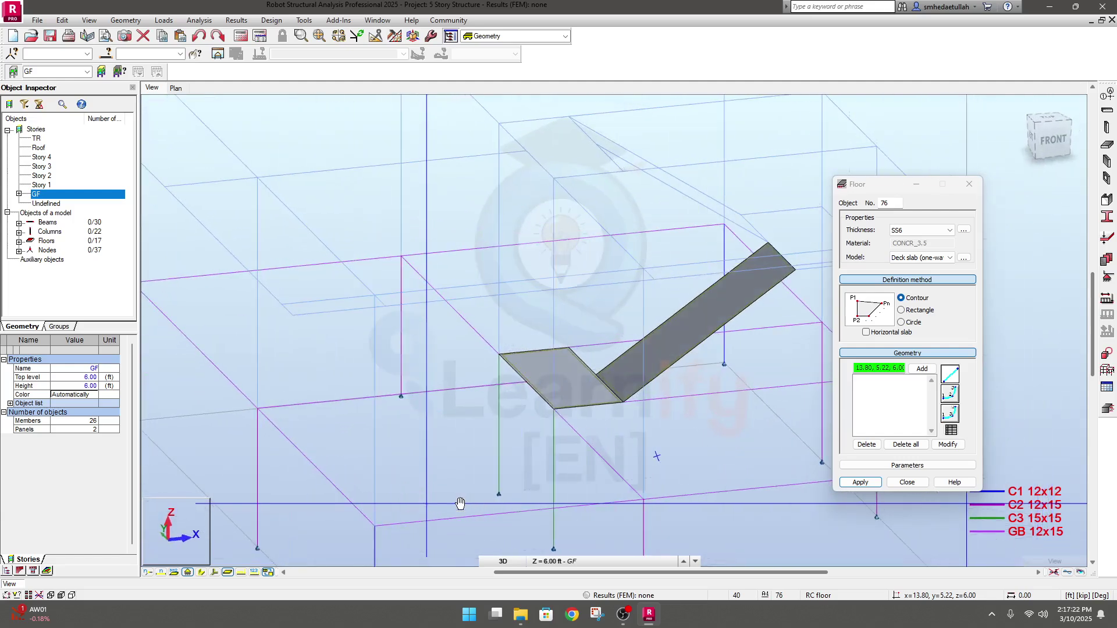
pyautogui.click(10, 105)
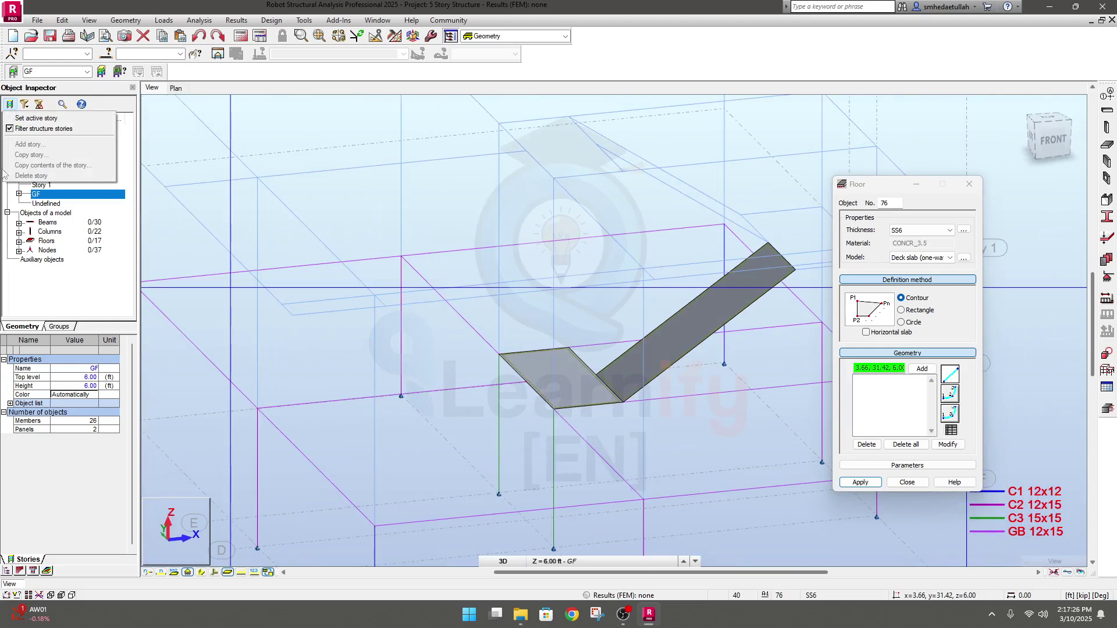
pyautogui.click(30, 129)
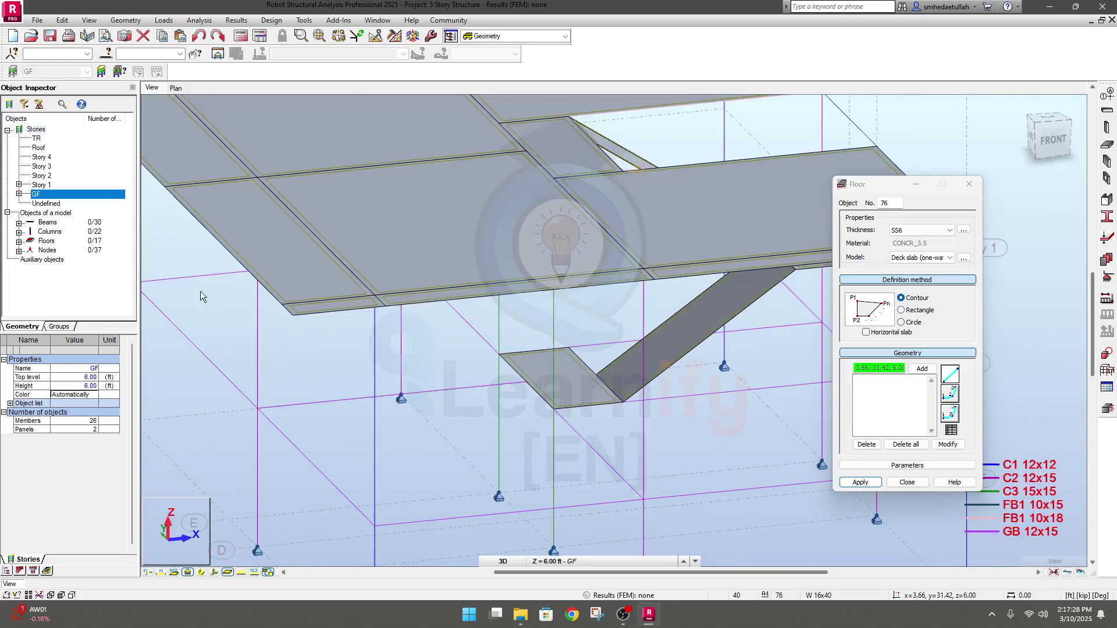
pyautogui.scroll(-10, 519, 432)
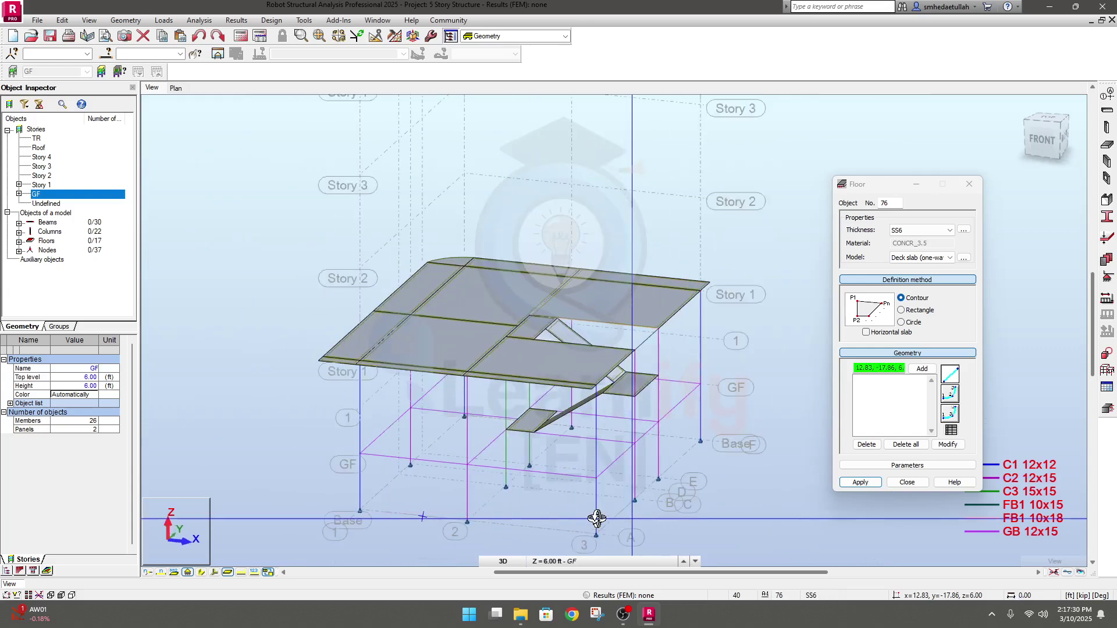
# Step: Orbit and zoom around the model to inspect both stair flights and the landing
pyautogui.keyDown('shift'); pyautogui.moveTo(596, 518); pyautogui.dragTo(392, 494, button='middle'); pyautogui.keyUp('shift')
pyautogui.scroll(6, 504, 494)
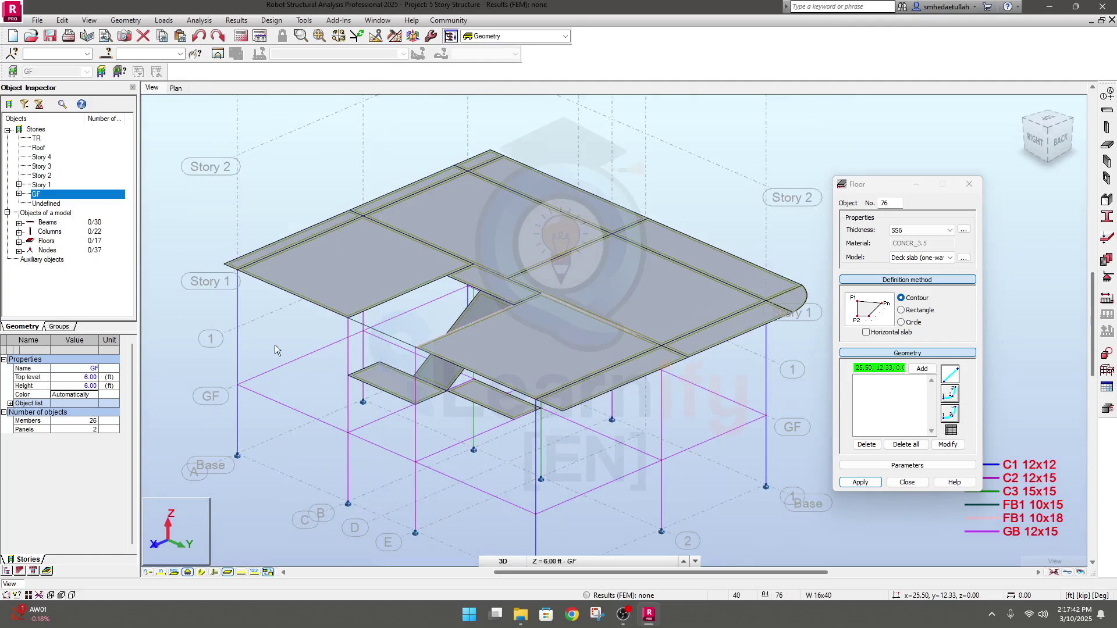
pyautogui.keyDown('shift'); pyautogui.moveTo(281, 460); pyautogui.dragTo(325, 454, button='middle'); pyautogui.keyUp('shift')
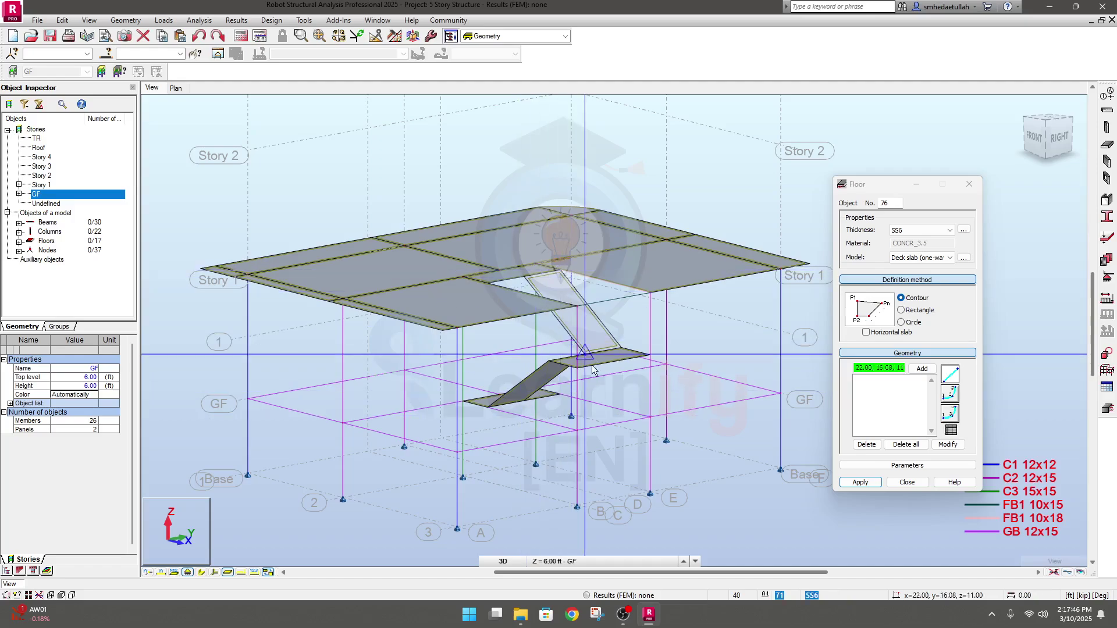
pyautogui.keyDown('shift'); pyautogui.moveTo(592, 369); pyautogui.dragTo(632, 399, button='middle'); pyautogui.keyUp('shift')
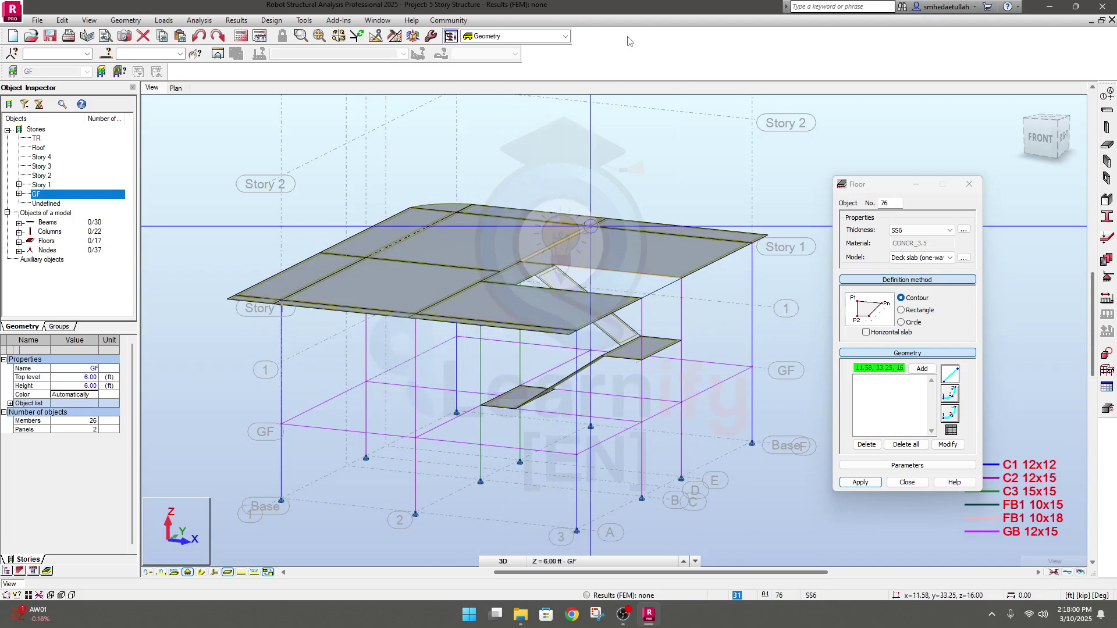
pyautogui.moveTo(624, 129); pyautogui.dragTo(636, 133, button='middle')
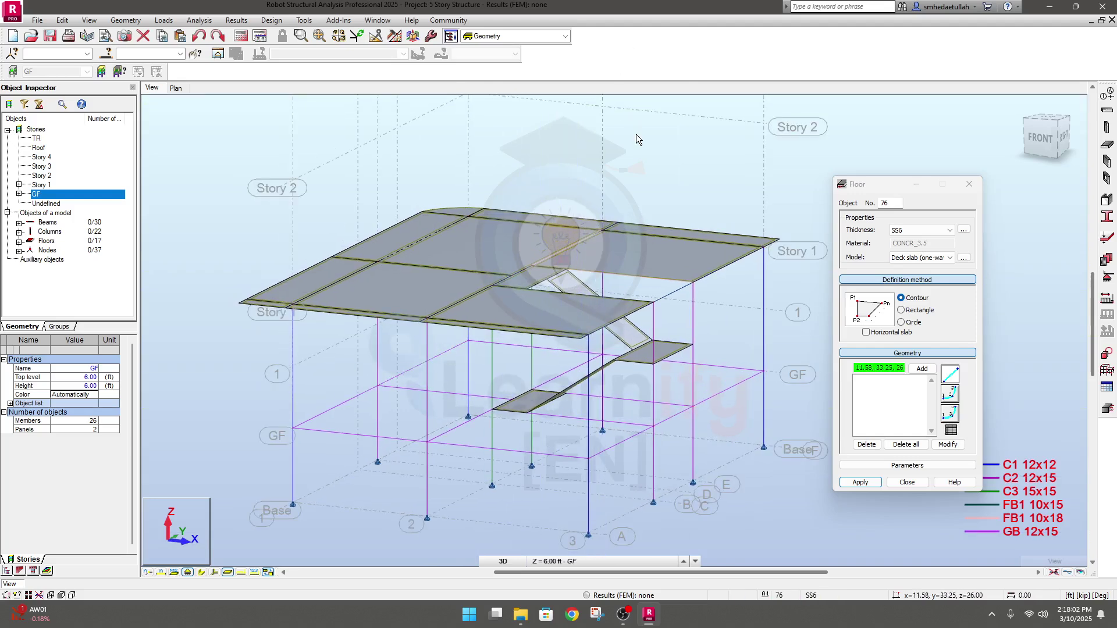